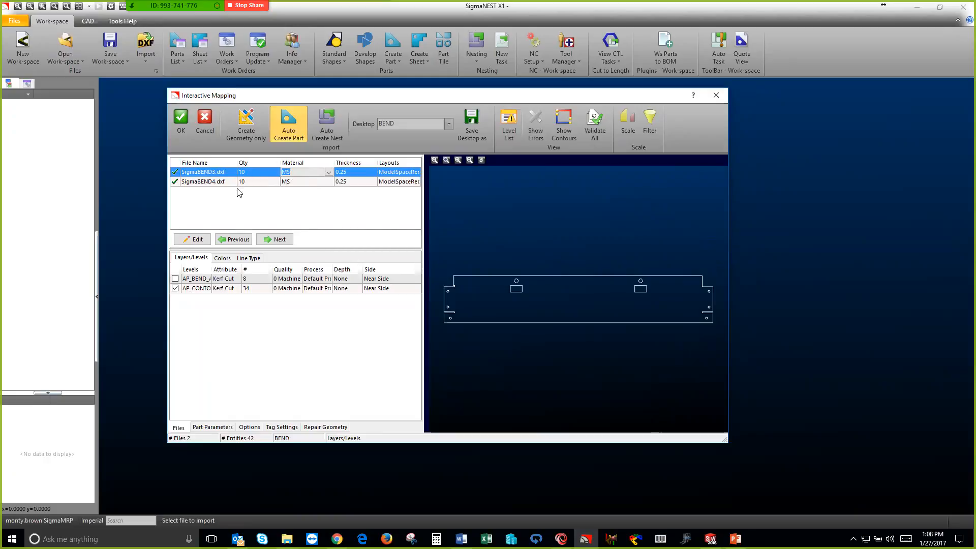
# Accept the import mapping for both DXF files, and set SigmaBEND3 to 18 to nest with the Bend2 routing template
pyautogui.click(180, 118)
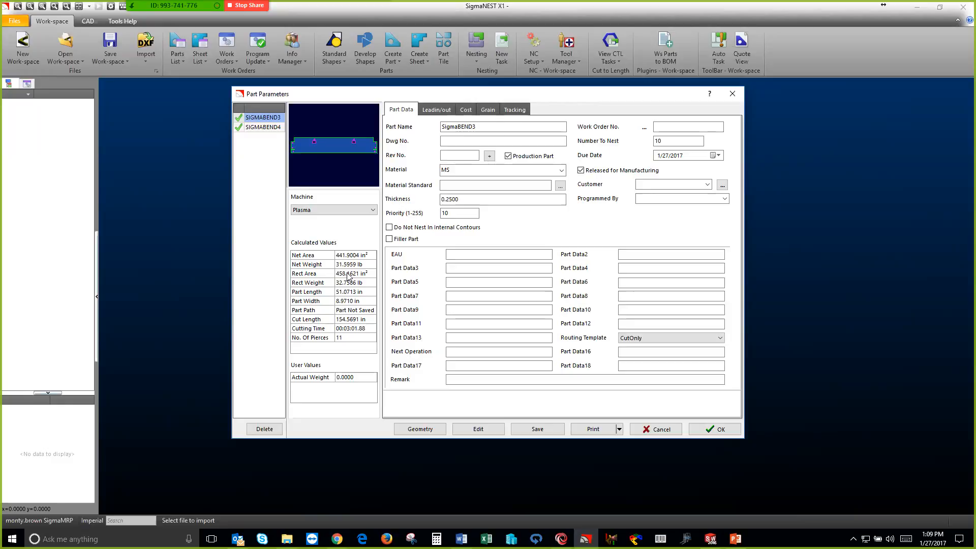
pyautogui.click(669, 141)
pyautogui.doubleClick(669, 141)
pyautogui.write('18')
pyautogui.click(651, 339)
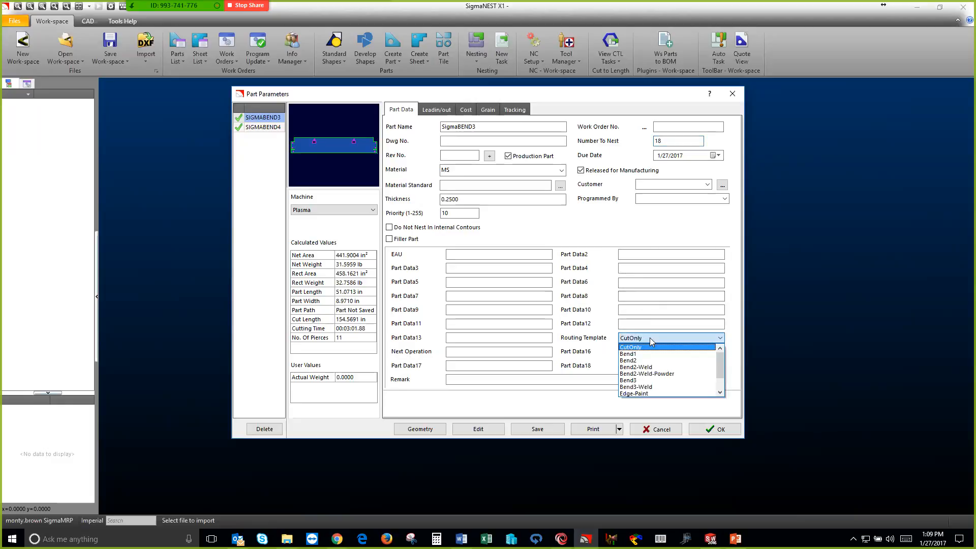
pyautogui.click(651, 340)
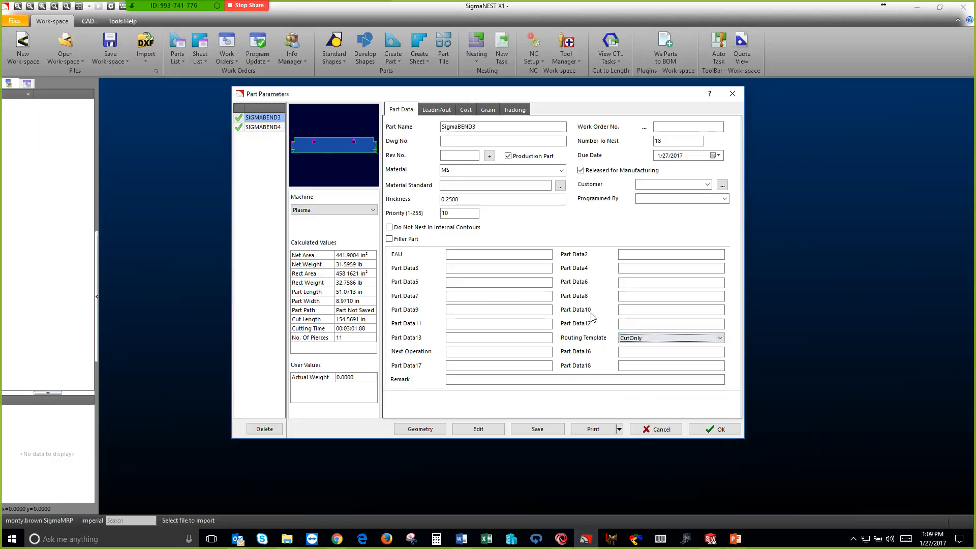
pyautogui.click(638, 339)
pyautogui.click(635, 361)
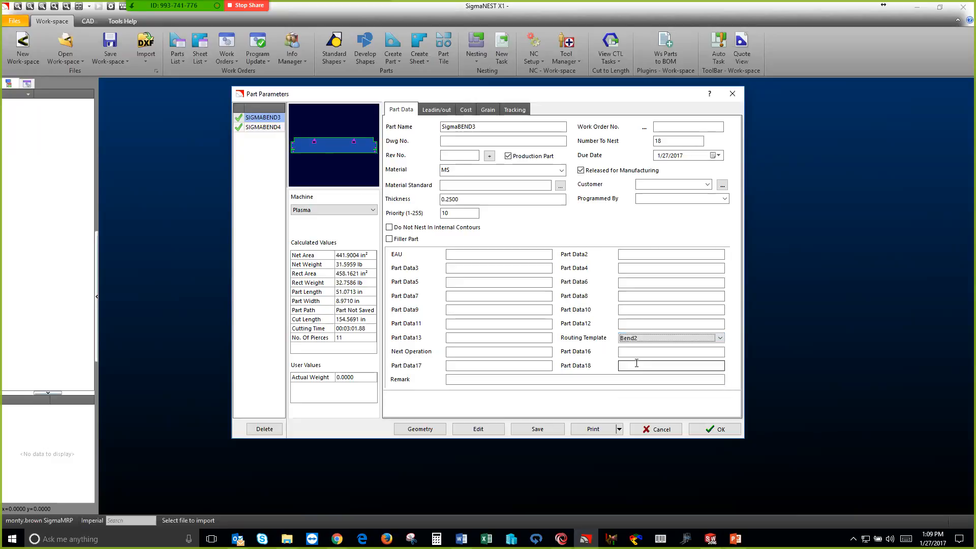
# Assign SigmaBEND4 the Bend2 routing template and 18 to nest, saving both parts over their existing files
pyautogui.click(269, 128)
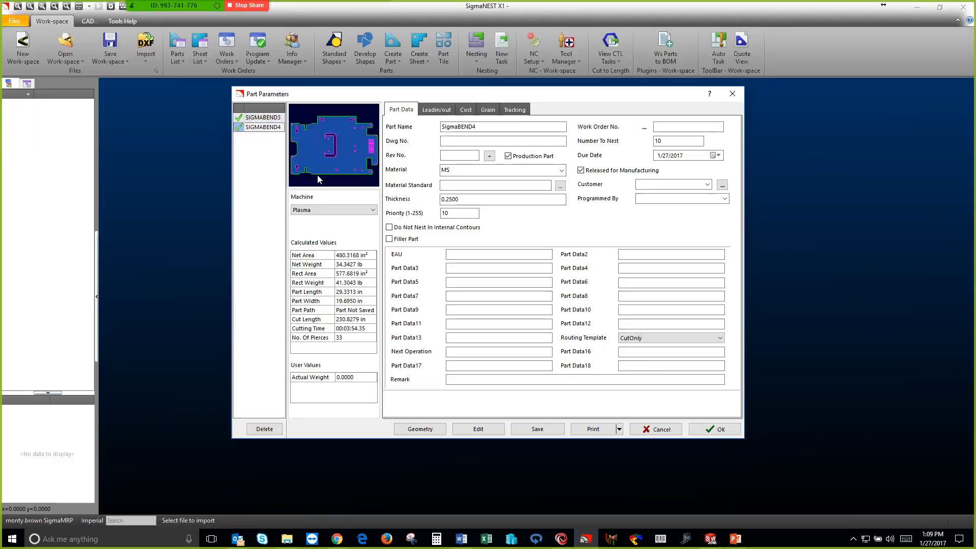
pyautogui.click(641, 338)
pyautogui.click(635, 361)
pyautogui.doubleClick(657, 141)
pyautogui.write('18')
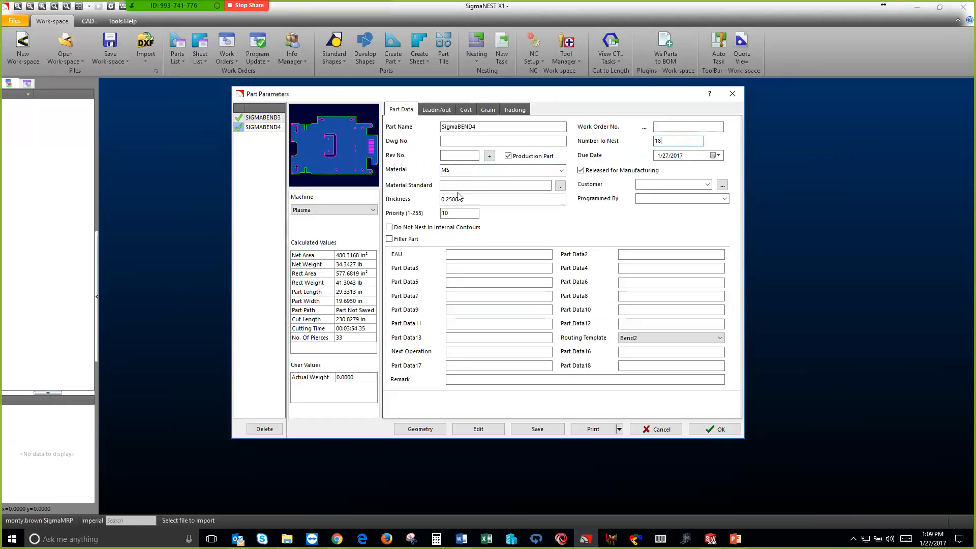
pyautogui.click(715, 431)
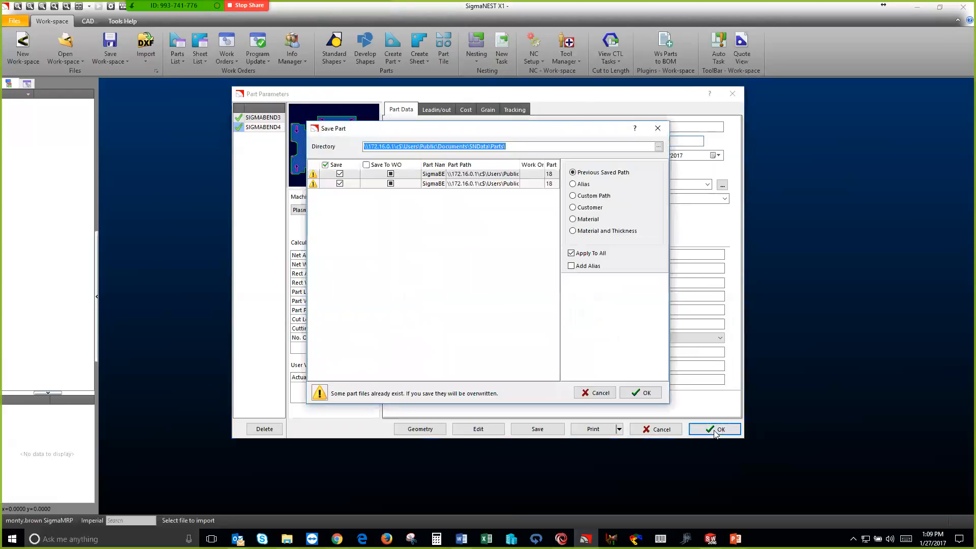
pyautogui.click(644, 393)
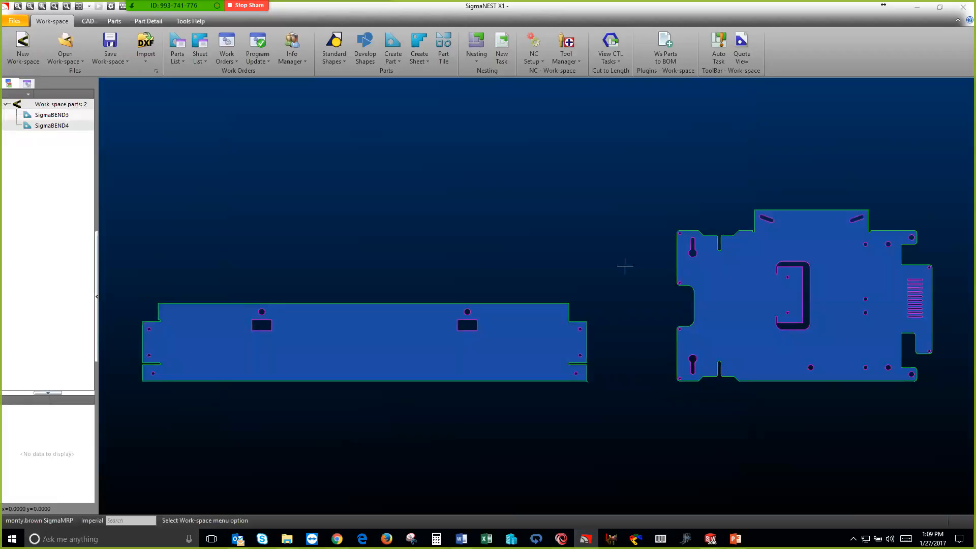
# Create a quote from the two workspace parts with the default quote details, check the part costs and save it
pyautogui.click(747, 55)
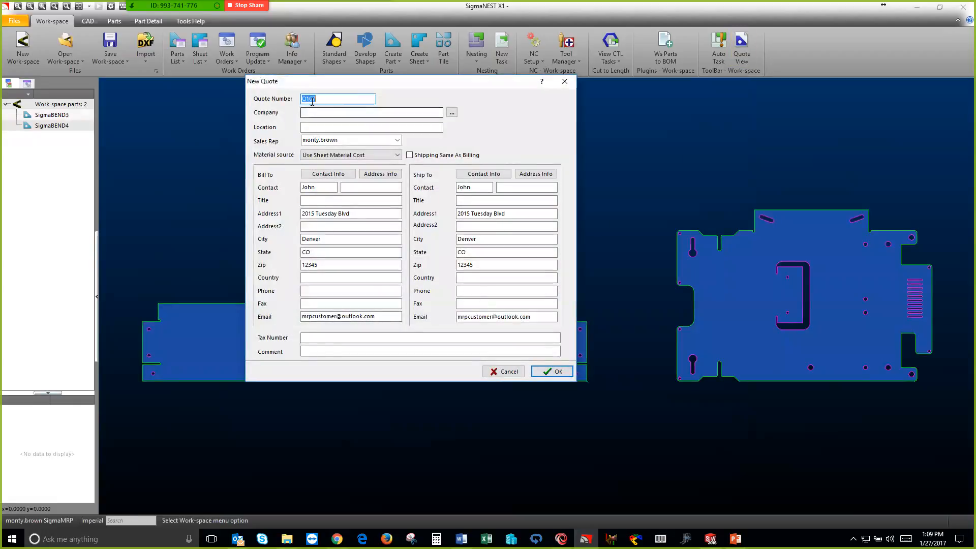
pyautogui.click(540, 371)
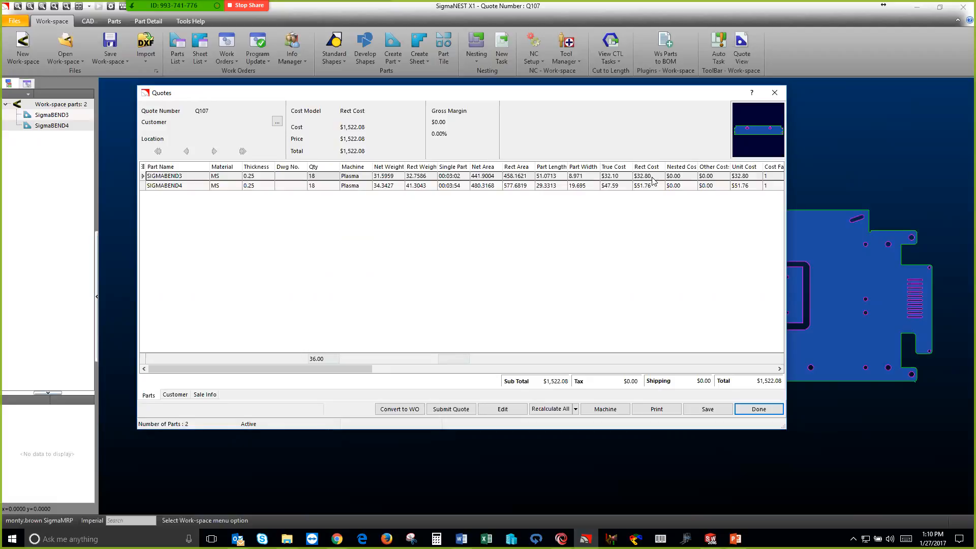
pyautogui.click(625, 186)
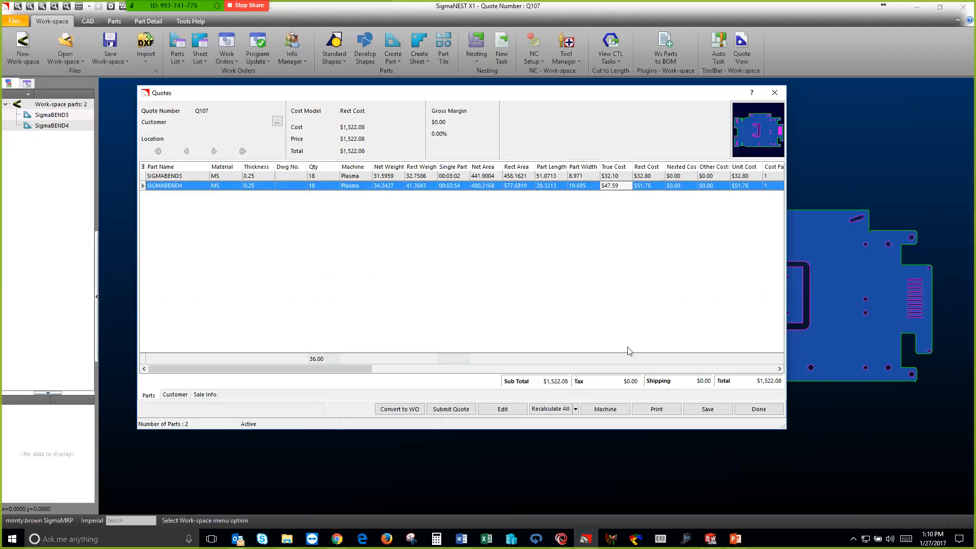
pyautogui.click(707, 410)
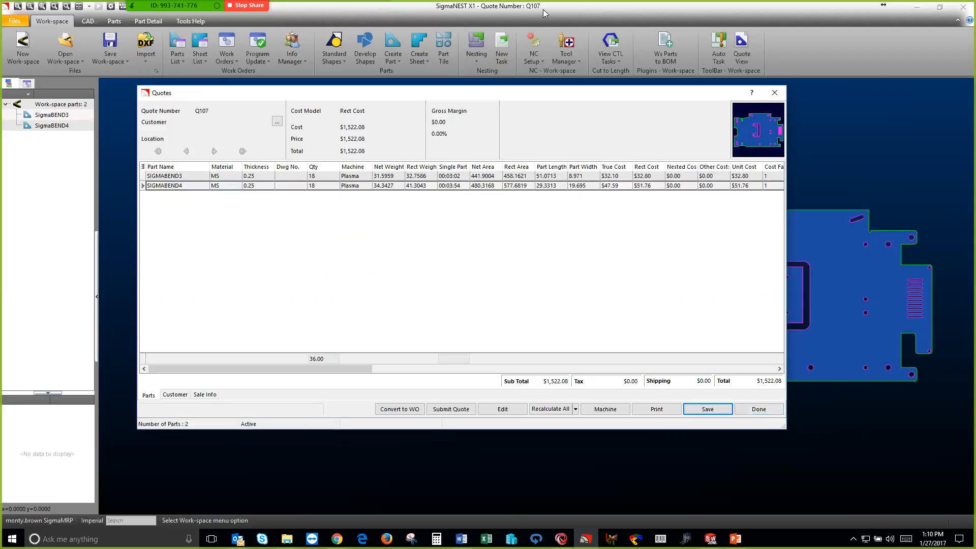
pyautogui.click(759, 409)
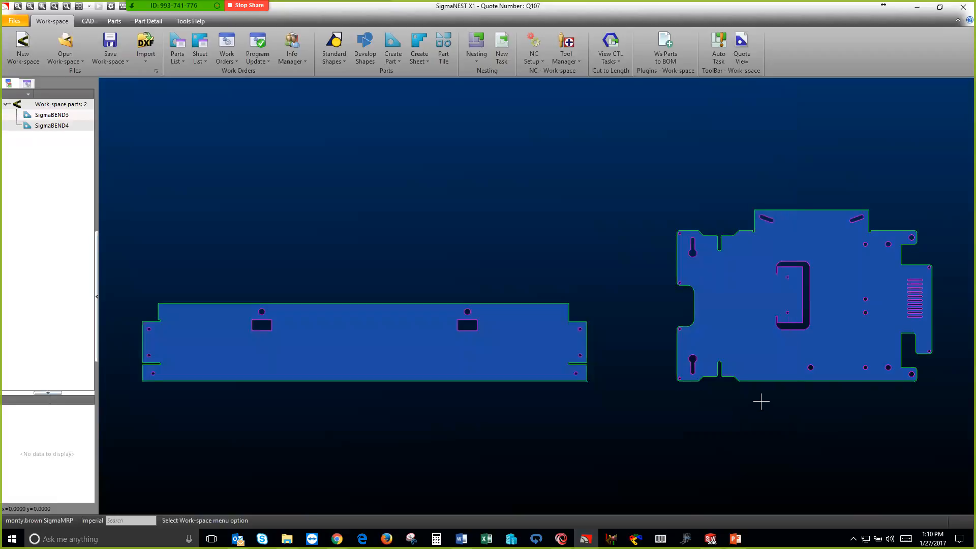
# Start a new empty workspace and switch to SigmaMRP
pyautogui.click(23, 49)
pyautogui.click(431, 271)
pyautogui.moveTo(556, 536)
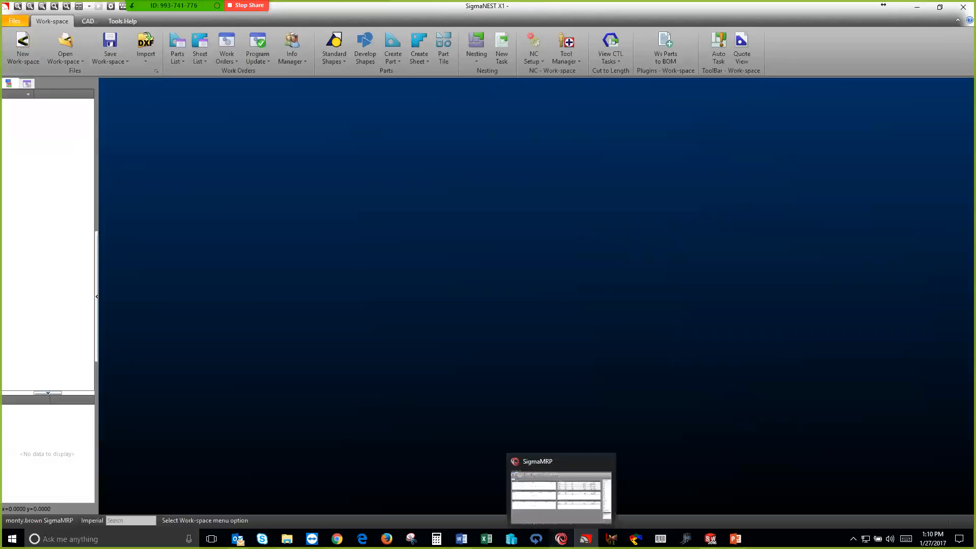
pyautogui.click(534, 475)
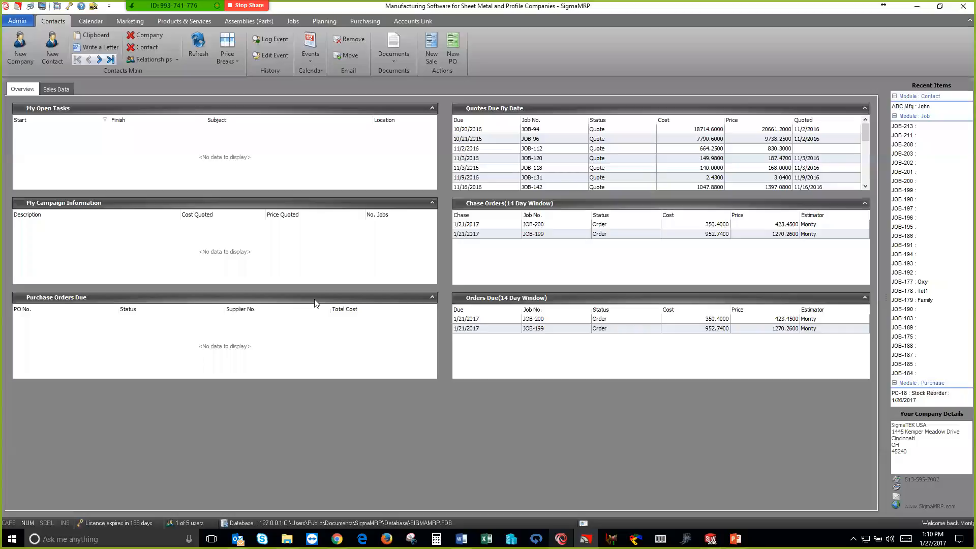
# Create a new job for the customer Rock Products and open its details
pyautogui.click(290, 21)
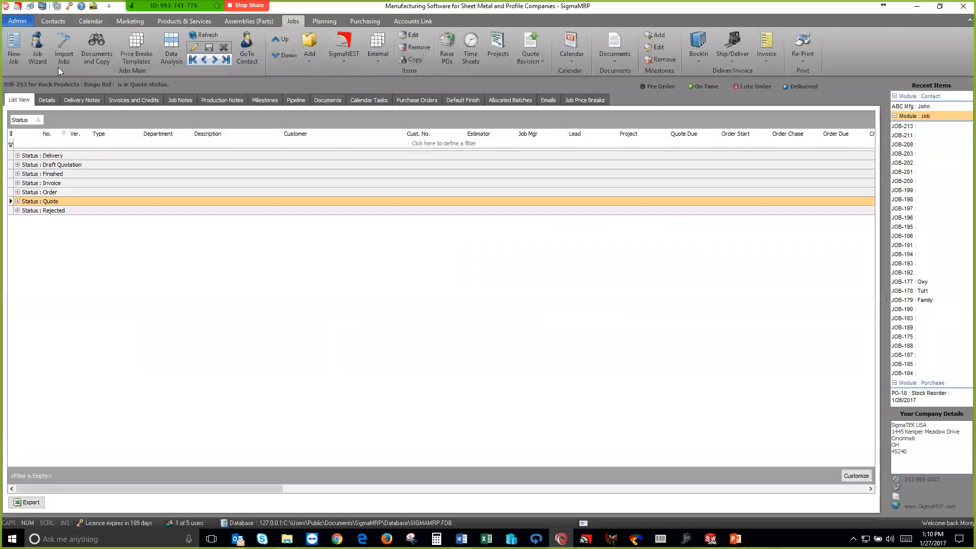
pyautogui.click(14, 50)
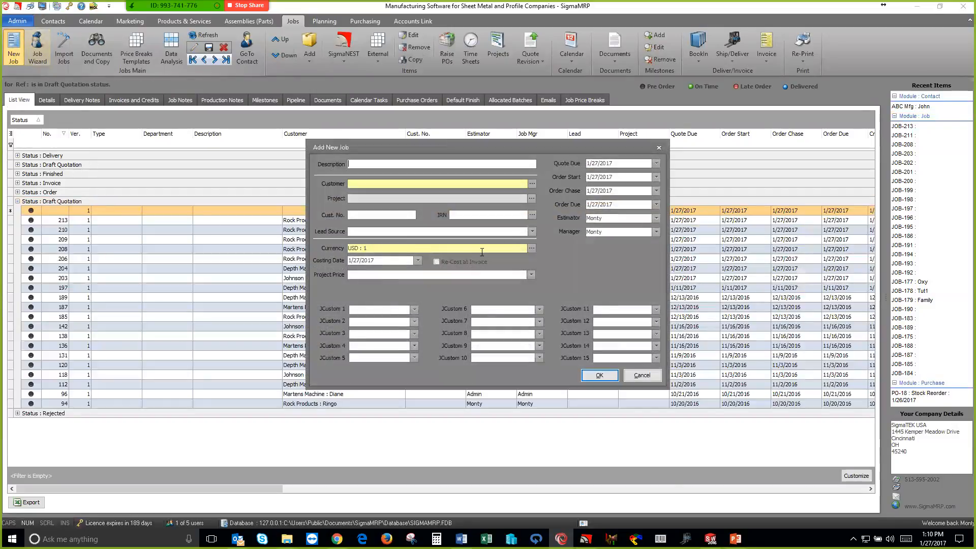
pyautogui.click(533, 184)
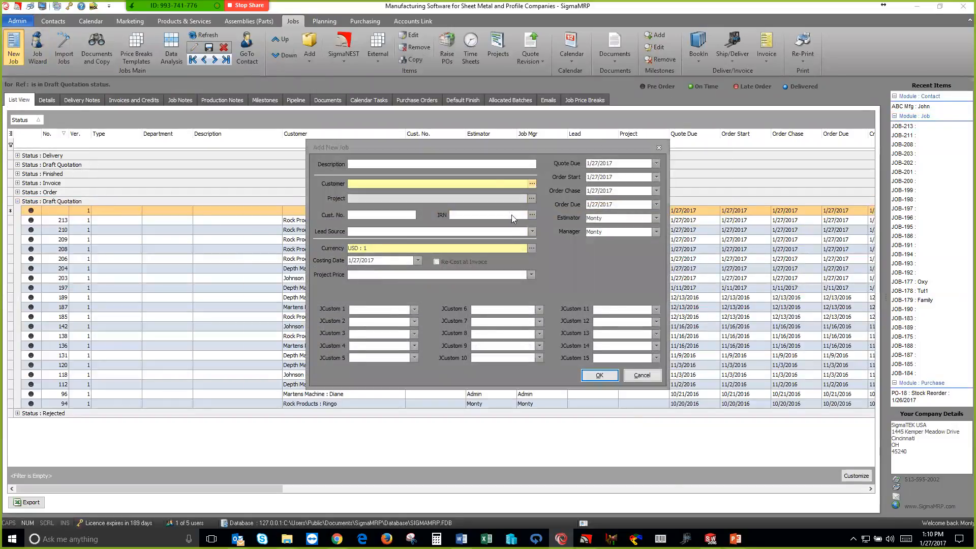
pyautogui.click(385, 264)
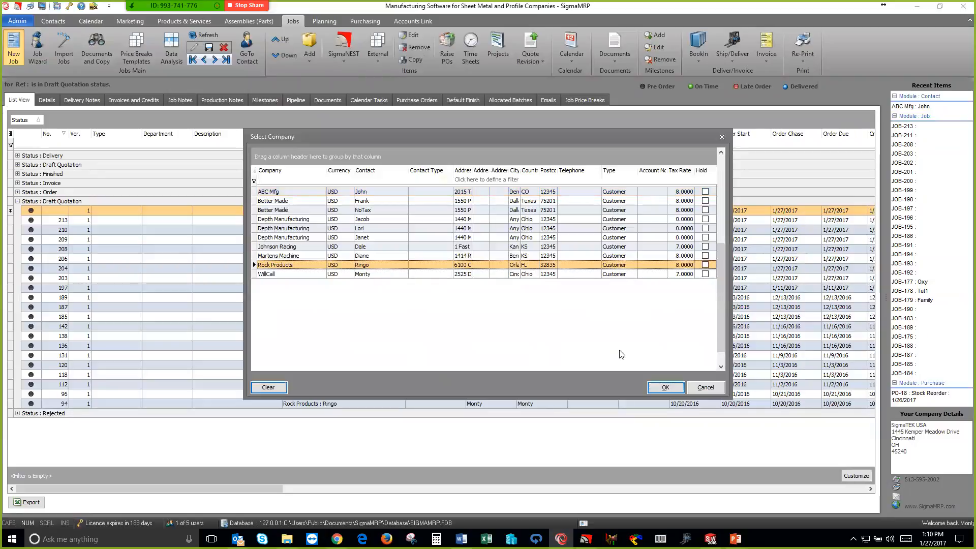
pyautogui.click(664, 387)
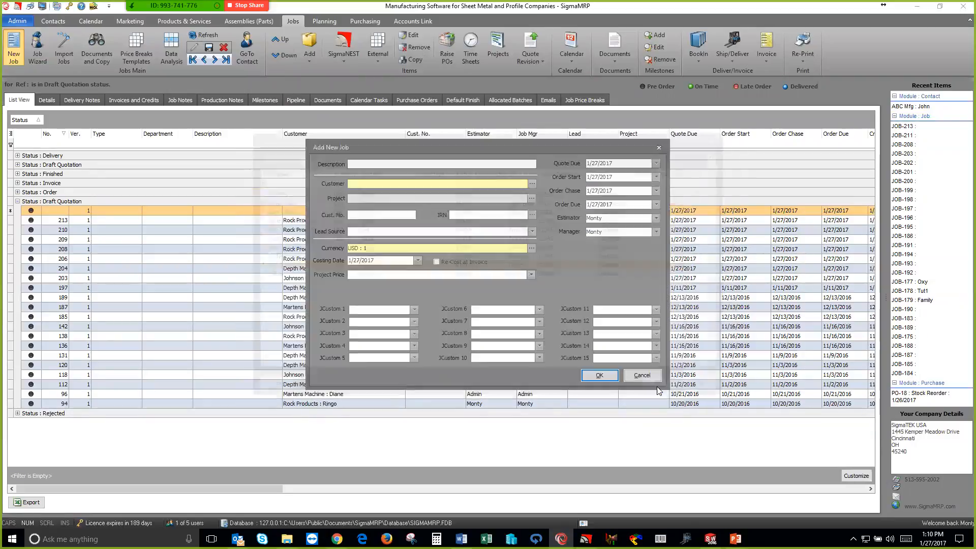
pyautogui.click(609, 376)
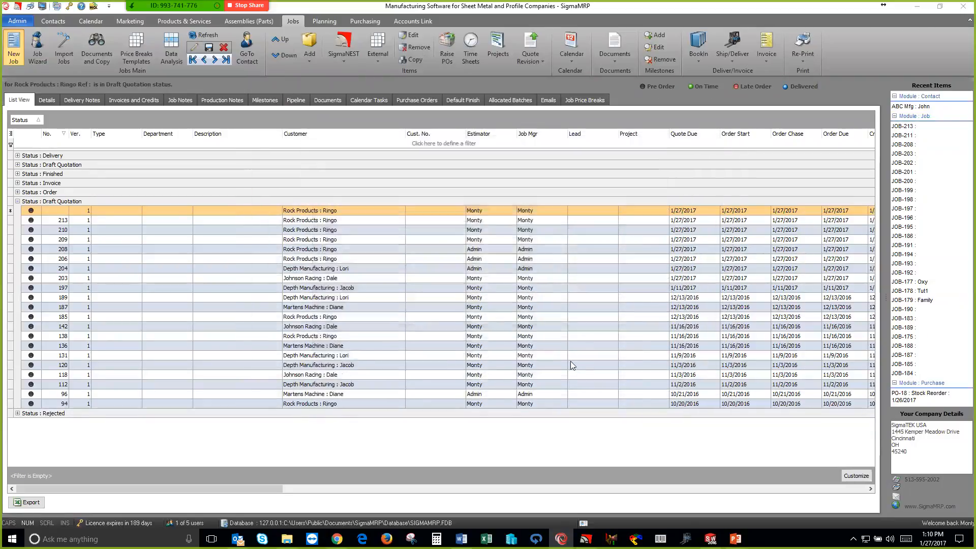
pyautogui.doubleClick(105, 167)
pyautogui.doubleClick(238, 173)
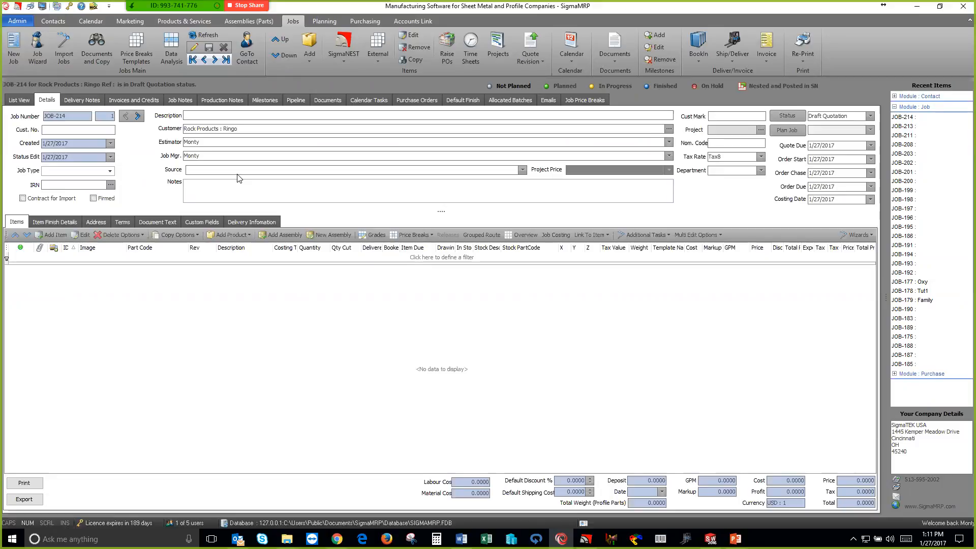
# Import SIGMABEND3 and SIGMABEND4 from the newest SigmaNEST quote into the job
pyautogui.click(339, 61)
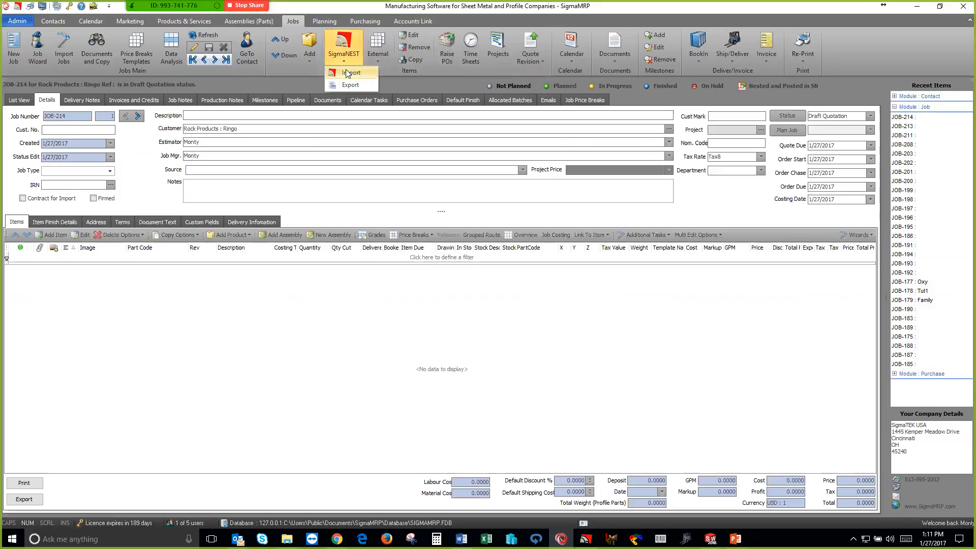
pyautogui.click(346, 69)
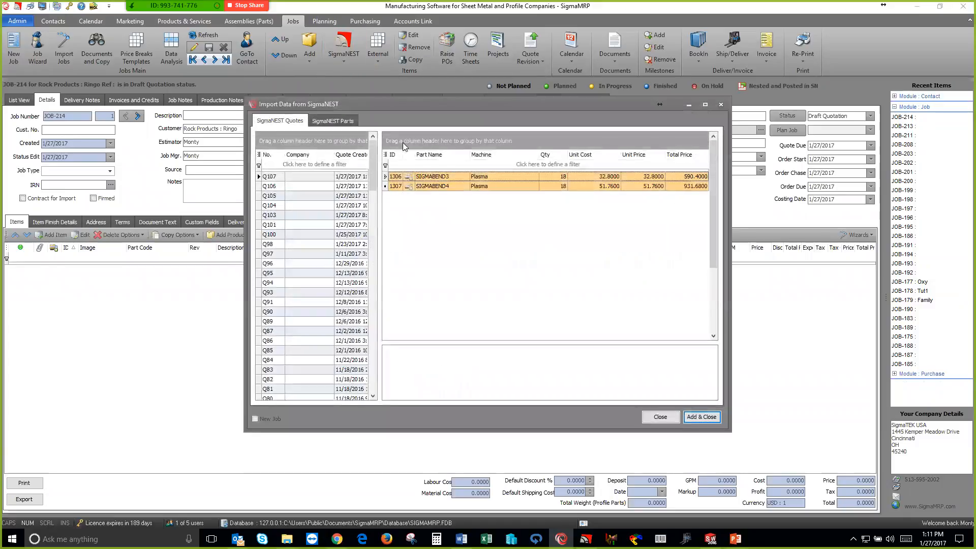
pyautogui.click(323, 178)
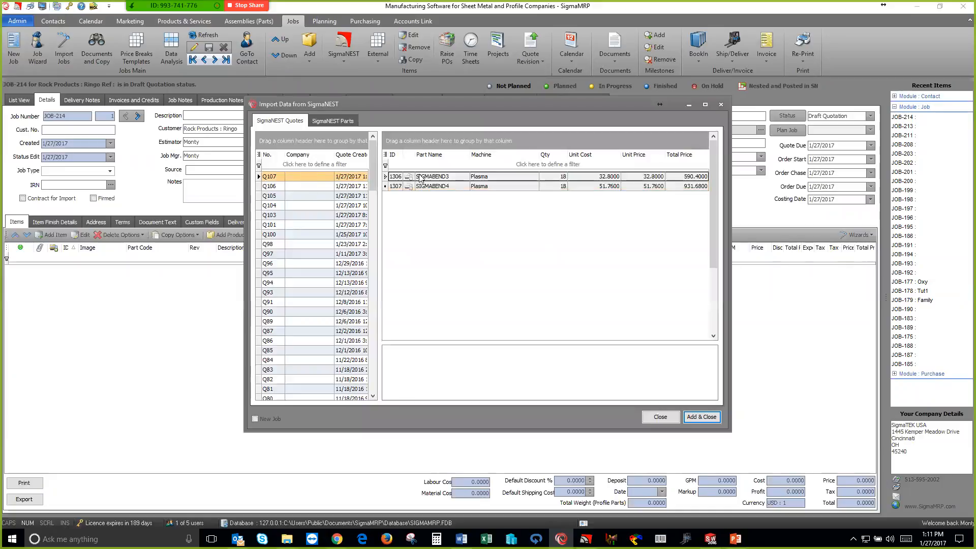
pyautogui.click(701, 417)
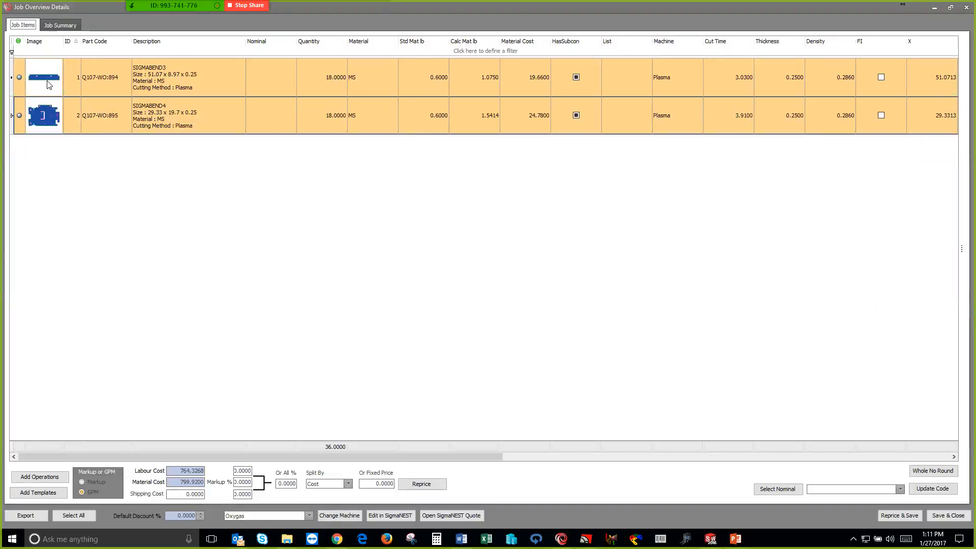
# Review the imported items' cost columns, apply a 25% GPM to all costs, and reprice and save the job
pyautogui.moveTo(448, 456)
pyautogui.mouseDown()
pyautogui.moveTo(629, 487)
pyautogui.moveTo(883, 500)
pyautogui.mouseUp()
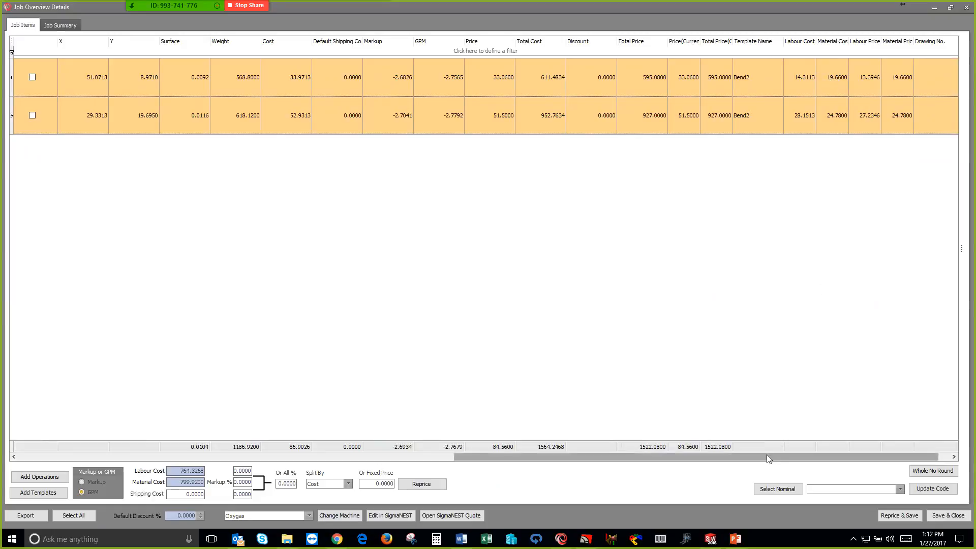
pyautogui.moveTo(766, 456); pyautogui.dragTo(325, 445)
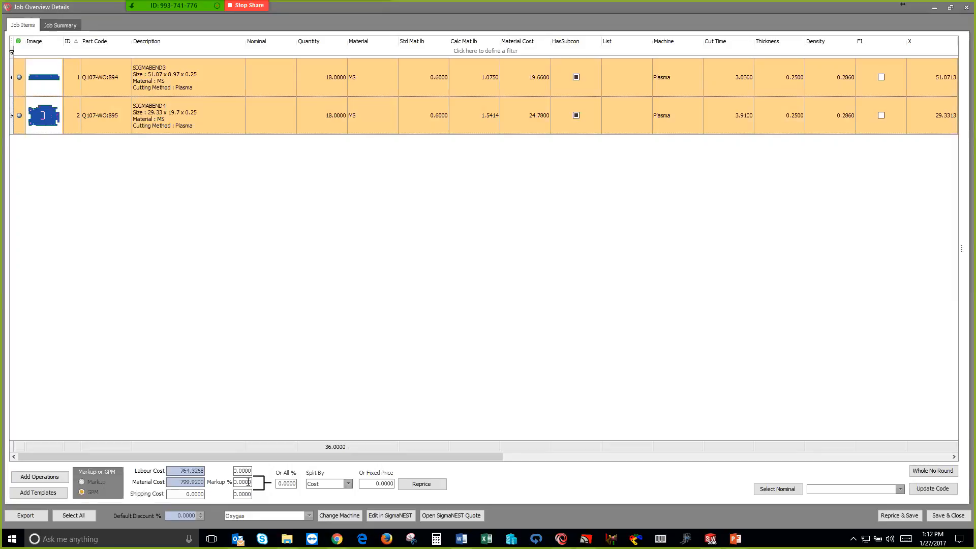
pyautogui.click(286, 483)
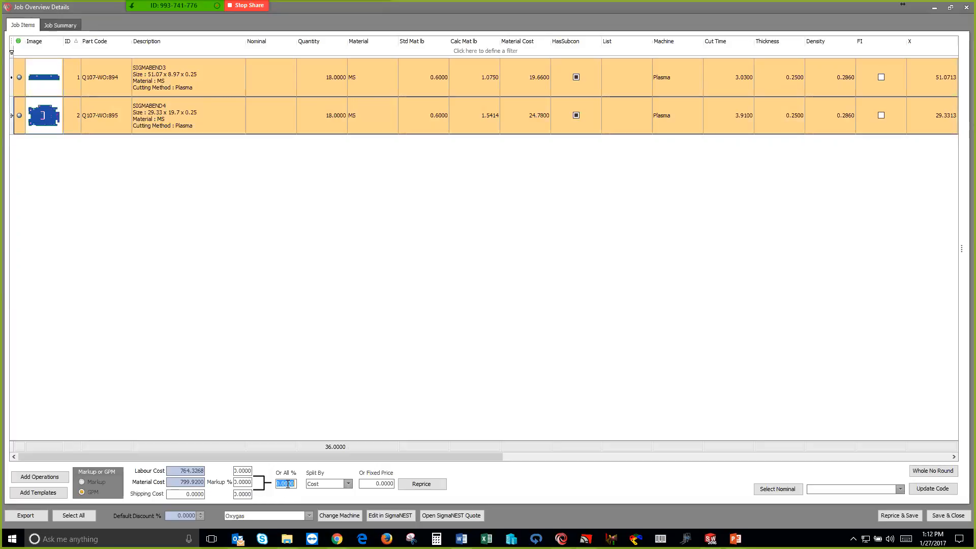
pyautogui.write('25')
pyautogui.press('Tab')
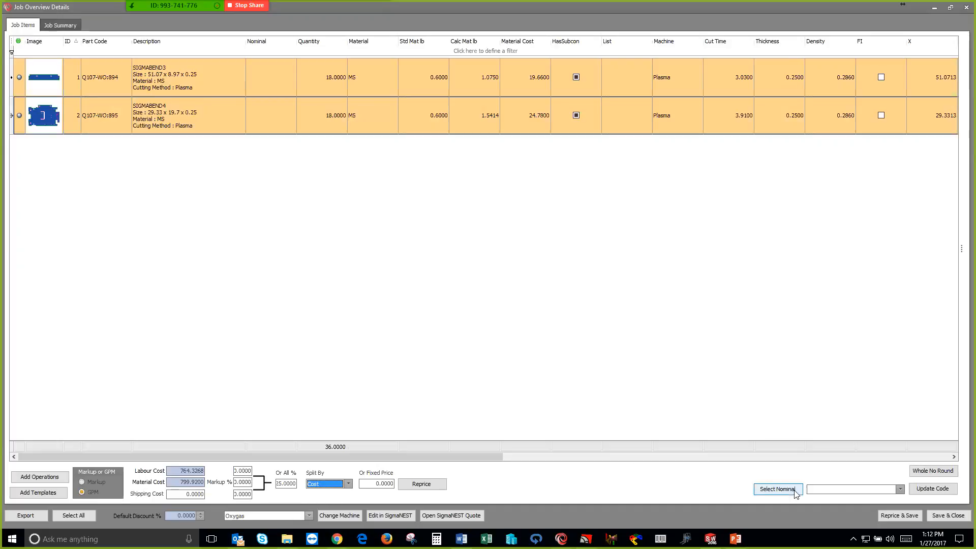
pyautogui.click(886, 517)
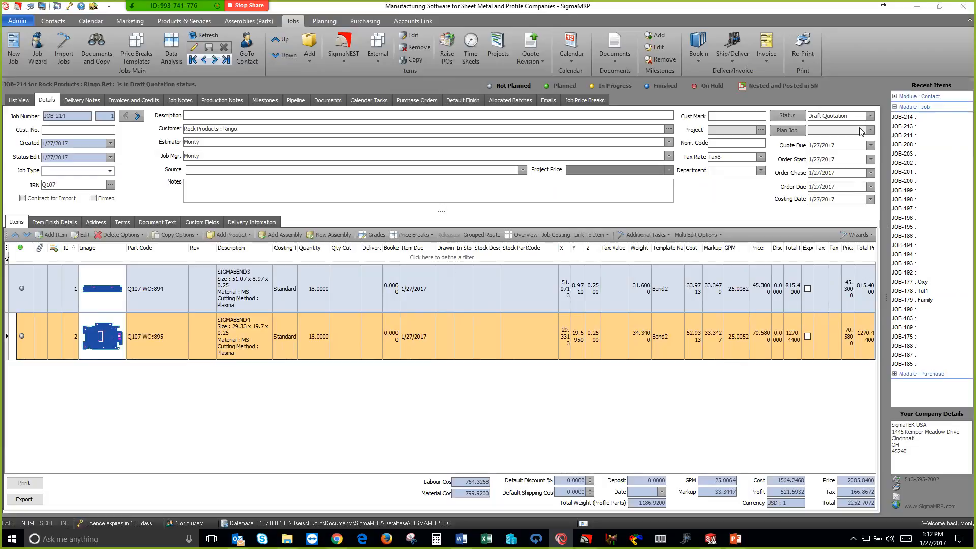
# Change the job's status to Quote
pyautogui.click(869, 116)
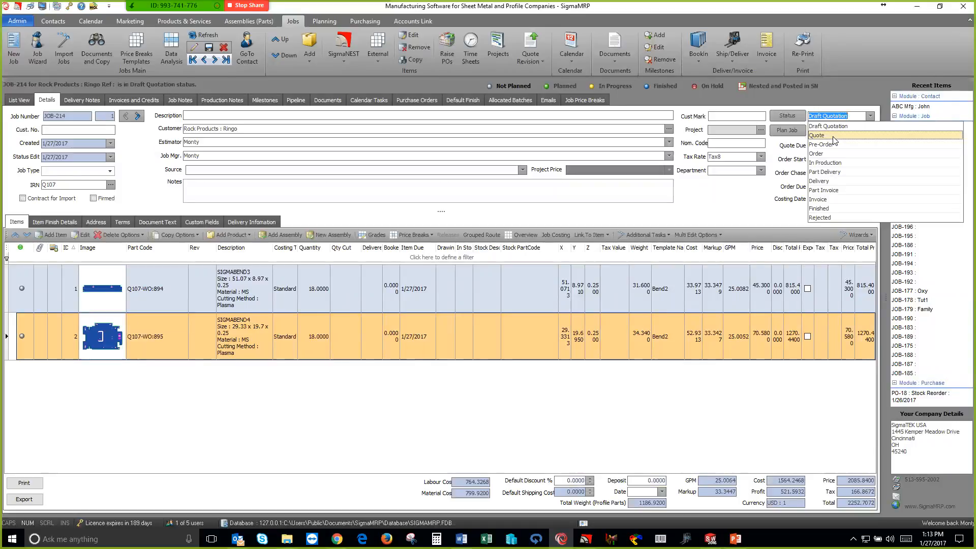
pyautogui.click(834, 138)
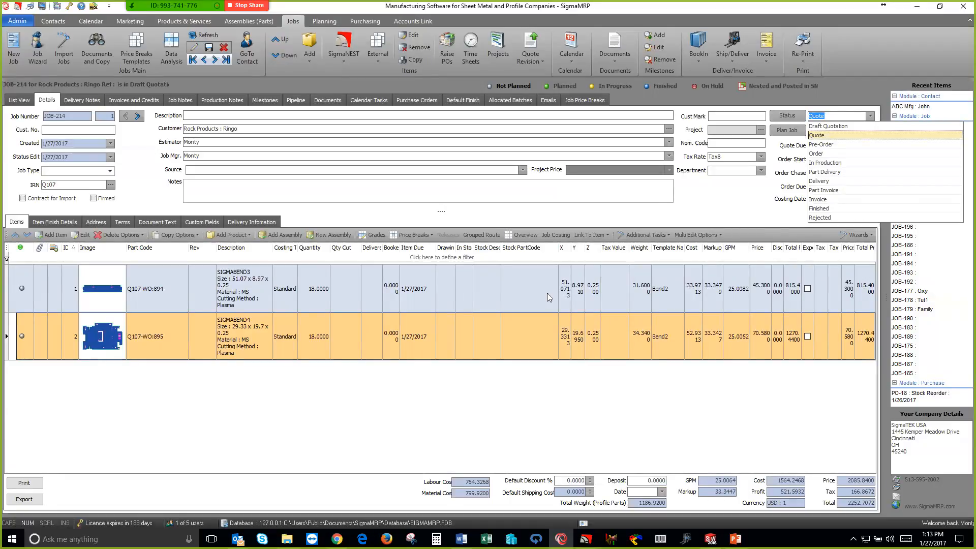
pyautogui.click(690, 200)
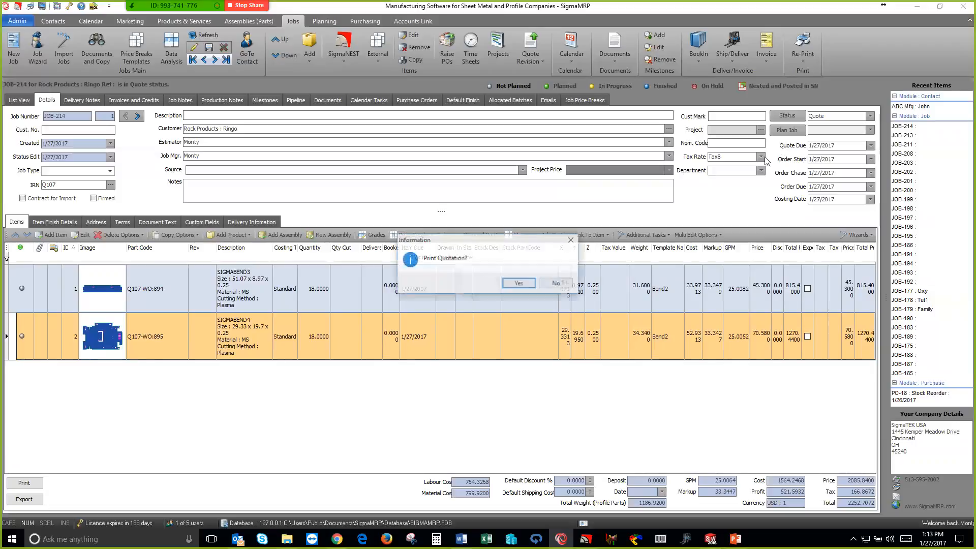
# Preview the job's quotation using Quotation.rtm, open an email draft of the report, and close both without sending
pyautogui.click(518, 282)
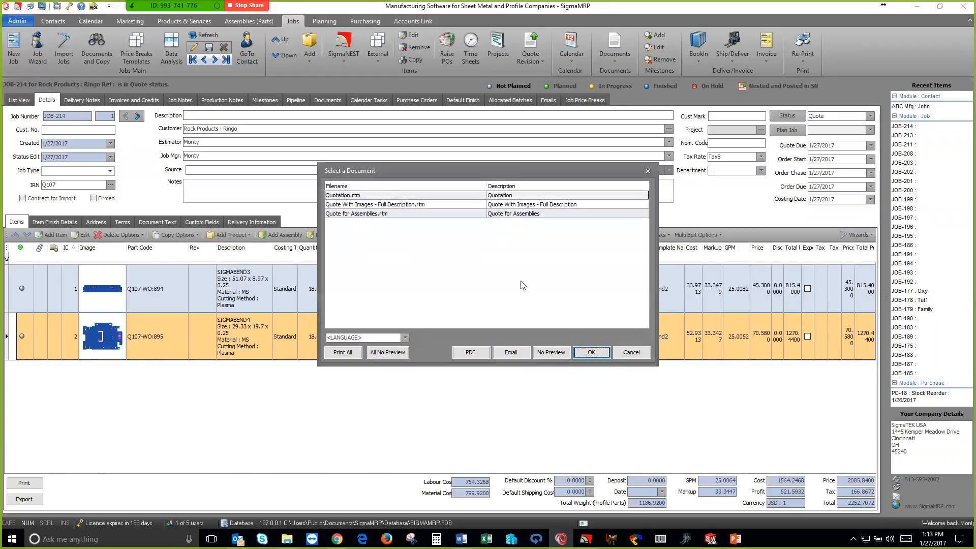
pyautogui.click(590, 353)
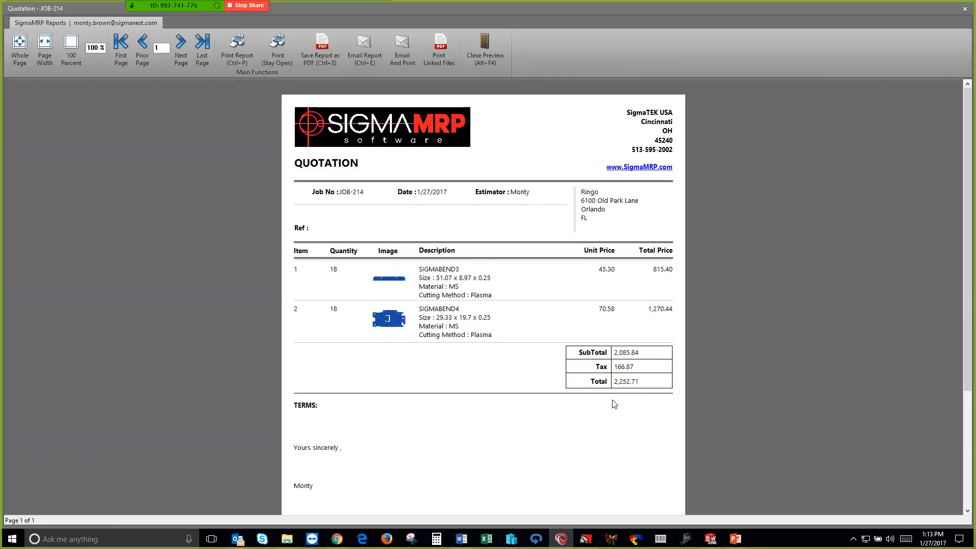
pyautogui.click(364, 48)
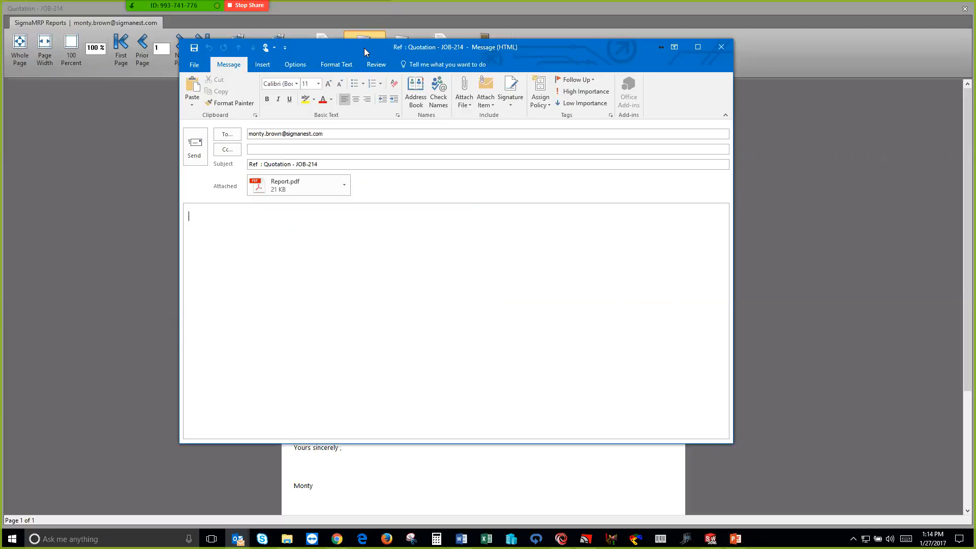
pyautogui.click(720, 47)
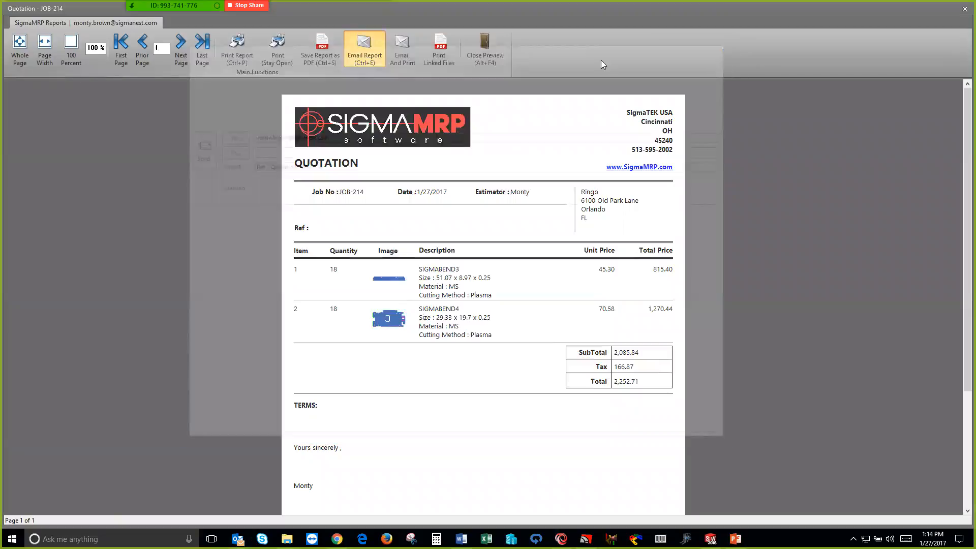
pyautogui.click(488, 49)
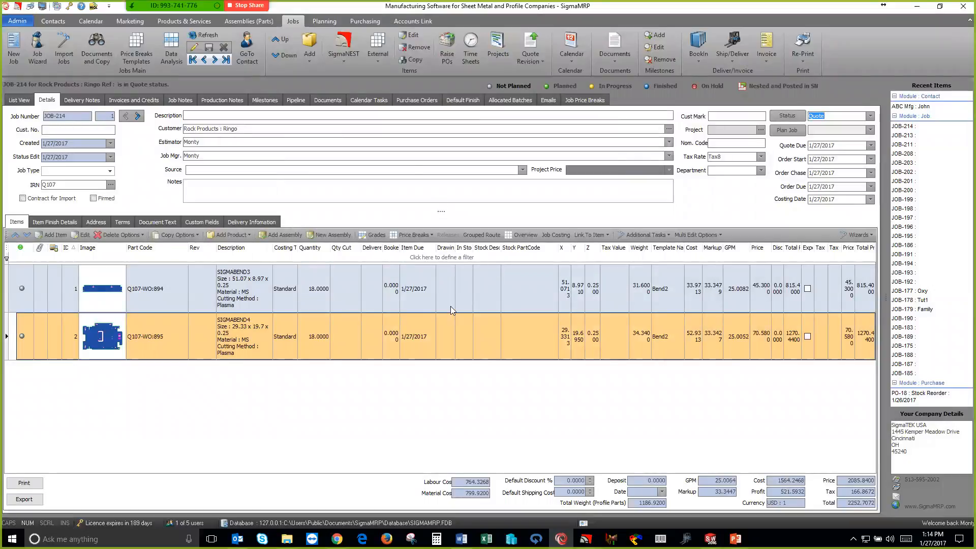
# Switch to SigmaNEST, open the recent local Tut1.ws work-space, and open TASK18 for nesting
pyautogui.hotkey('alt', 'Tab')
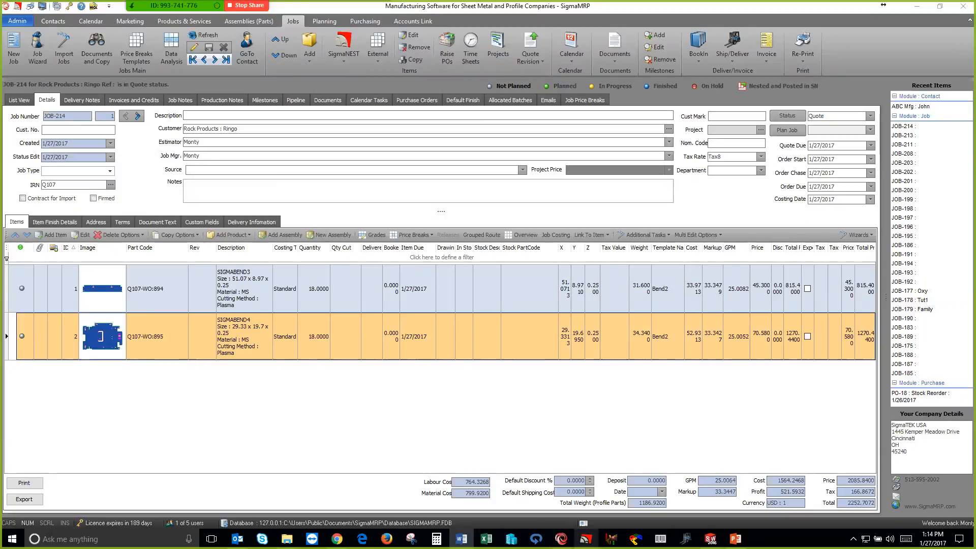
pyautogui.click(586, 539)
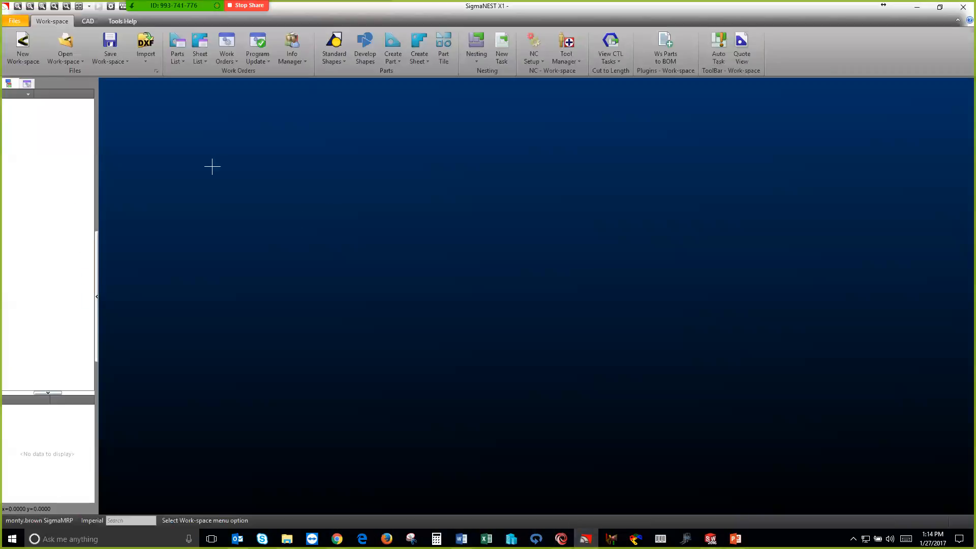
pyautogui.click(80, 61)
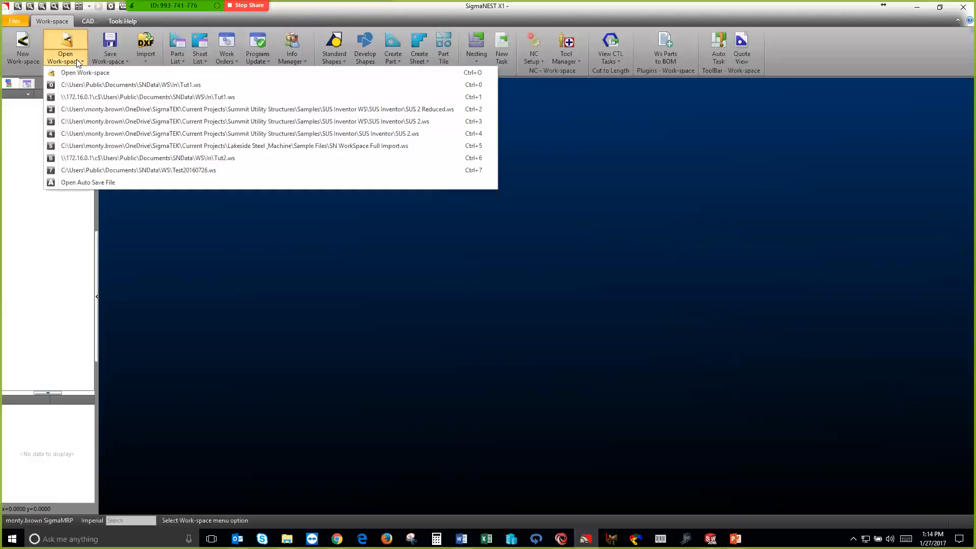
pyautogui.click(109, 85)
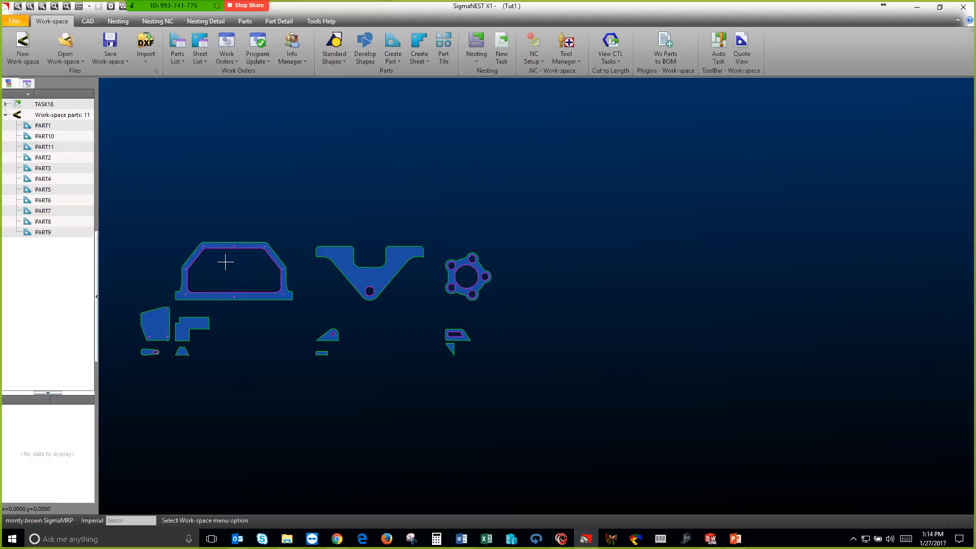
pyautogui.click(45, 104)
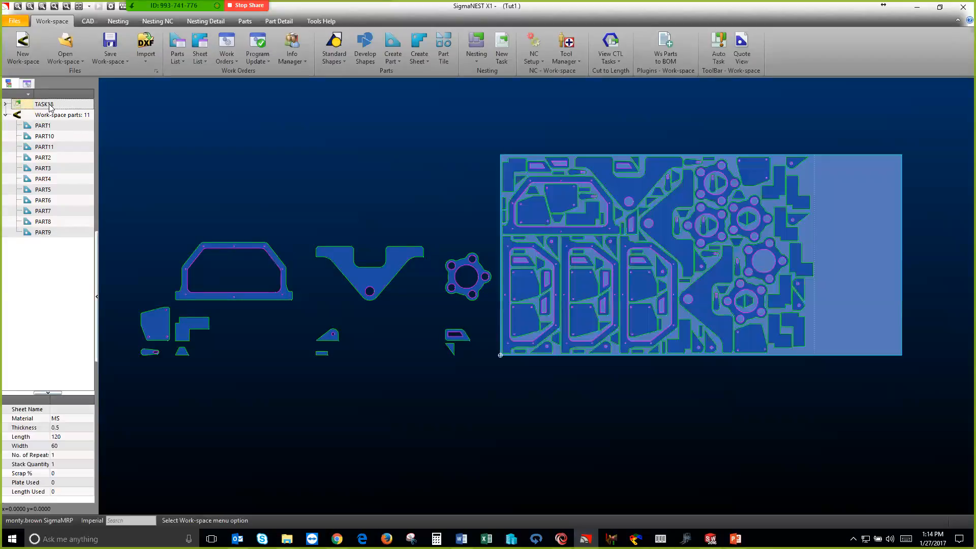
pyautogui.doubleClick(49, 105)
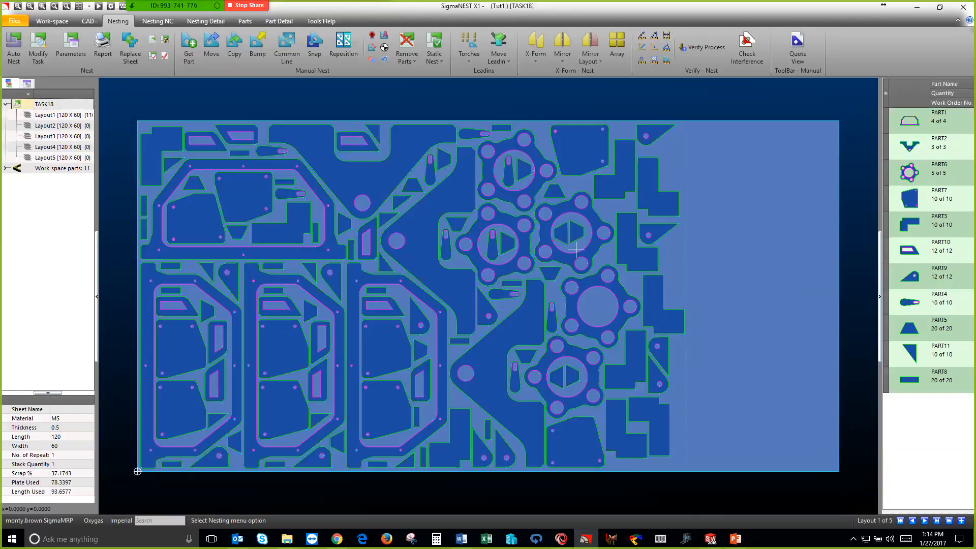
# Create a quote from TASK18's nest, review PART1's true cost, and save and close the quote
pyautogui.click(794, 49)
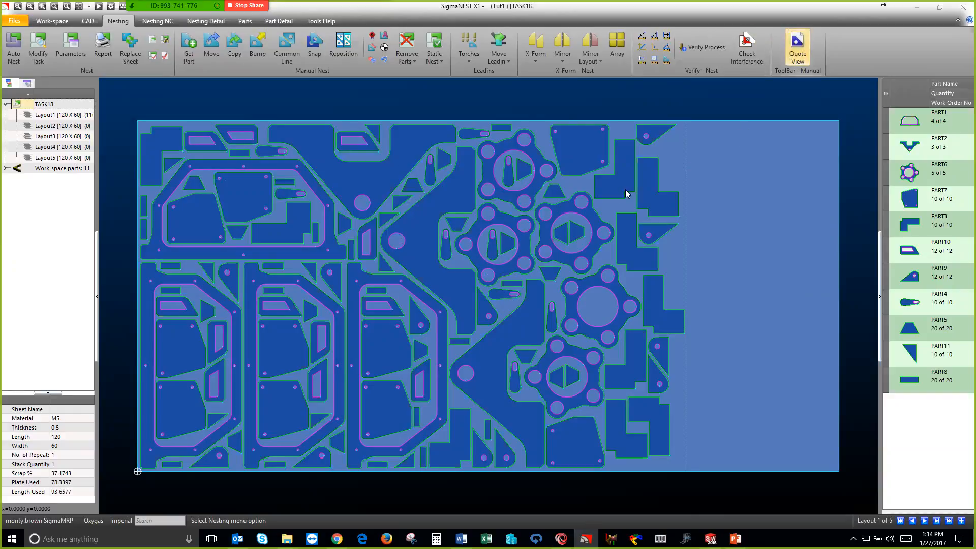
pyautogui.click(550, 374)
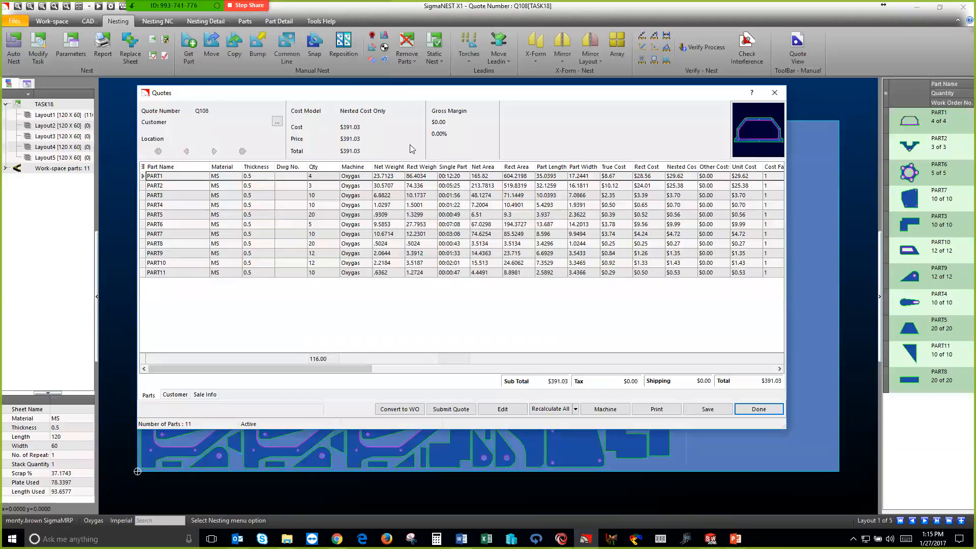
pyautogui.click(621, 178)
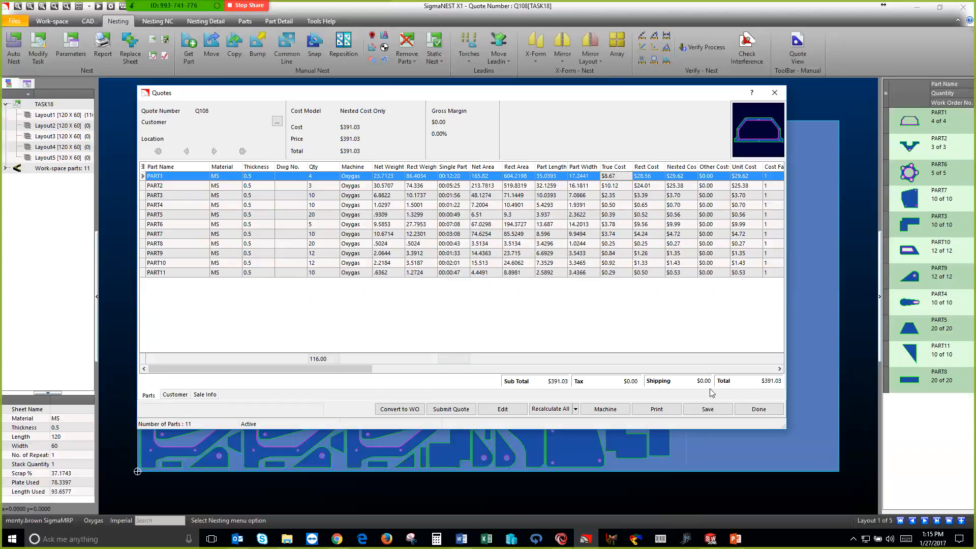
pyautogui.click(718, 412)
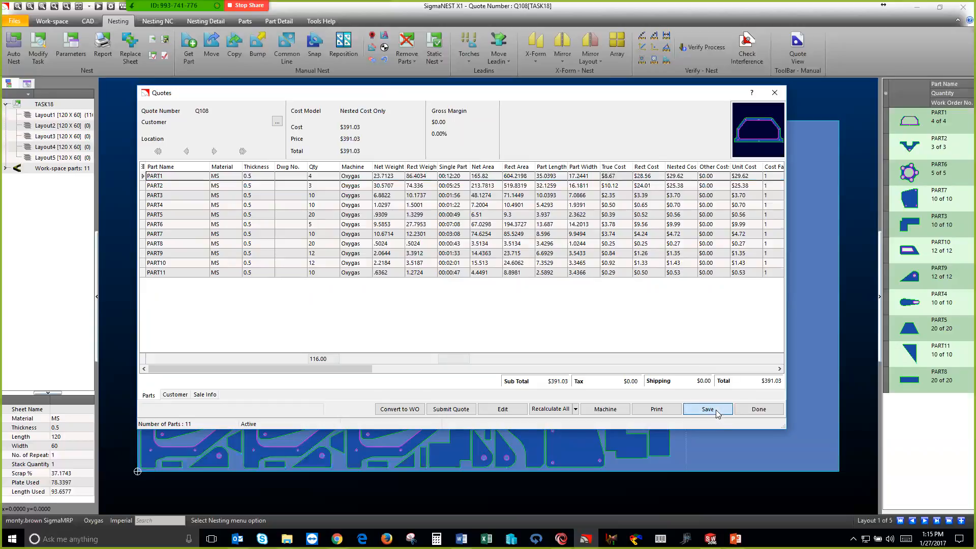
pyautogui.click(747, 410)
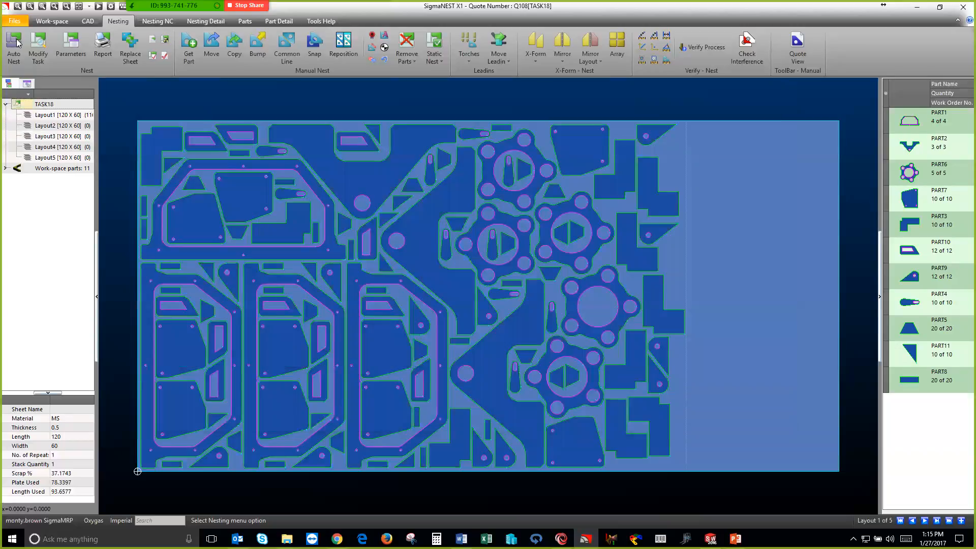
# Start a new work-space, clearing the current one without saving its changes
pyautogui.click(52, 21)
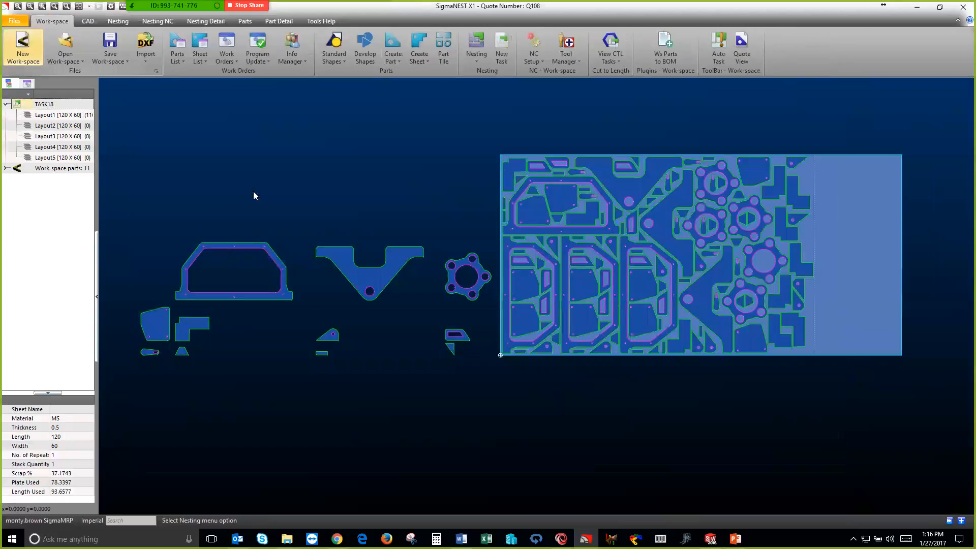
pyautogui.click(23, 46)
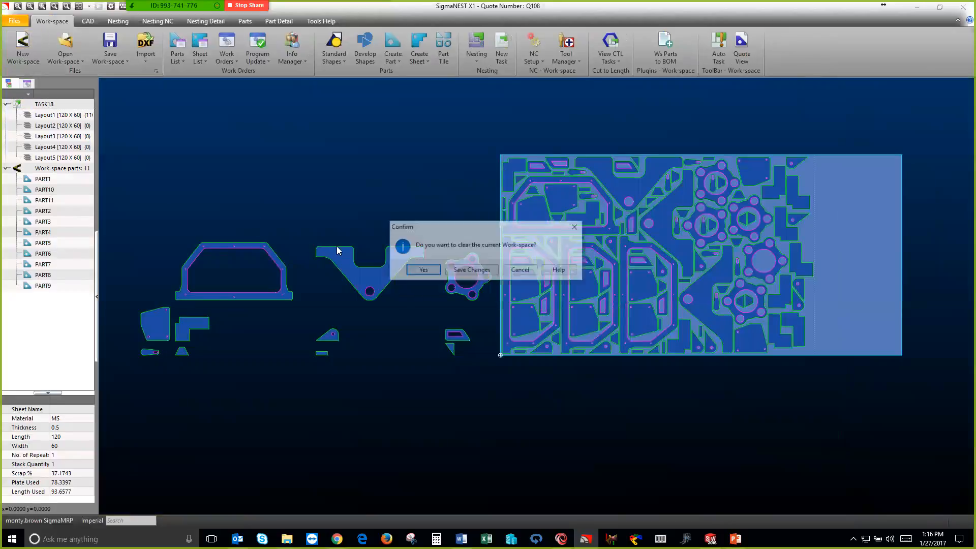
pyautogui.click(422, 270)
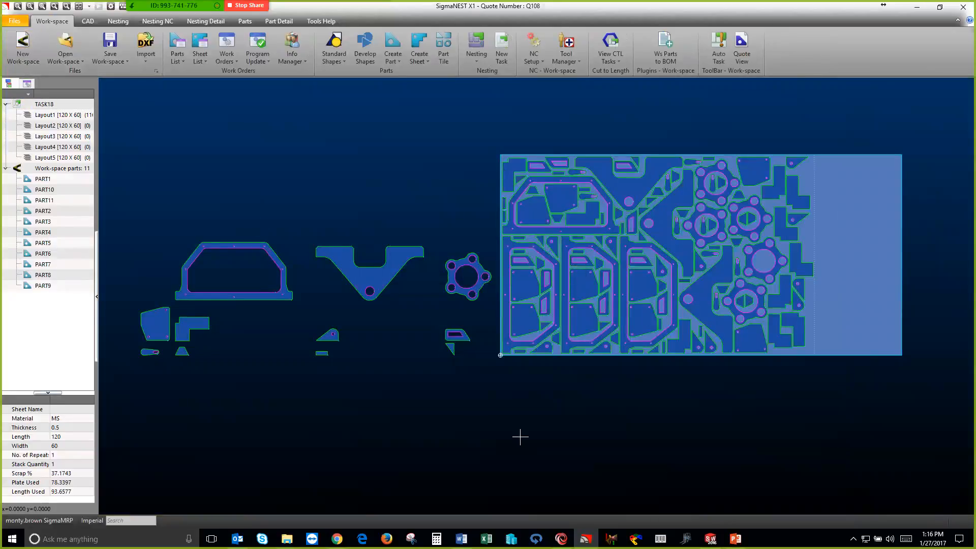
# Switch to SigmaMRP and create a new job for the customer Rock Products
pyautogui.click(561, 539)
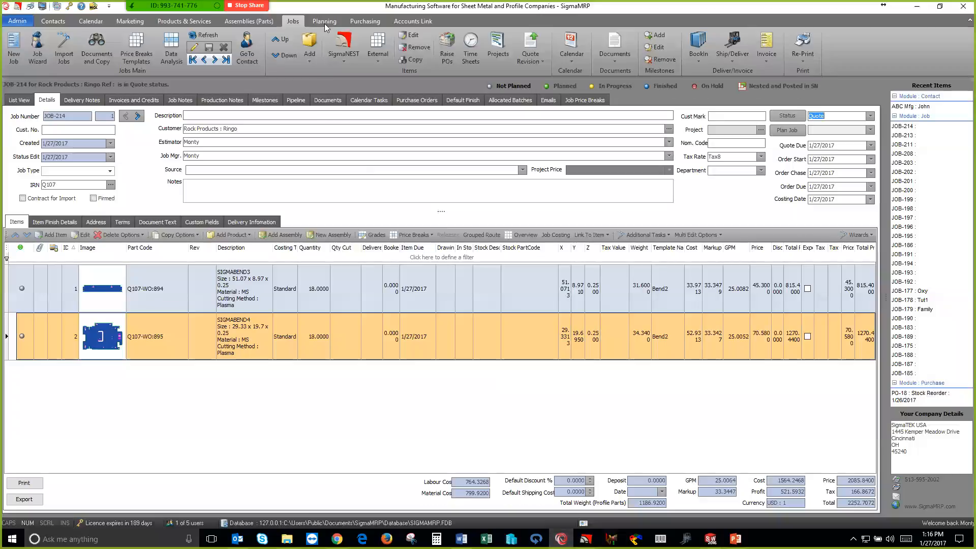
pyautogui.click(13, 50)
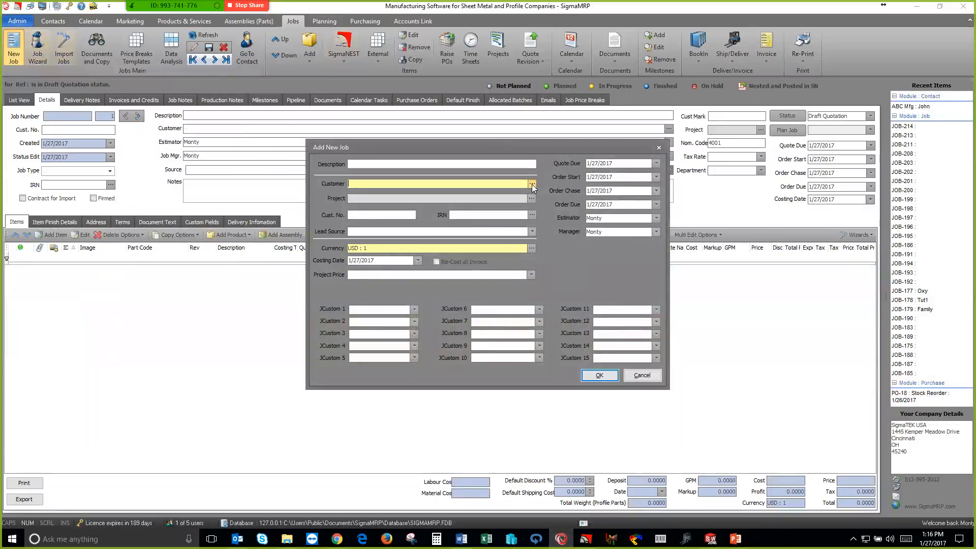
pyautogui.click(531, 183)
pyautogui.click(371, 264)
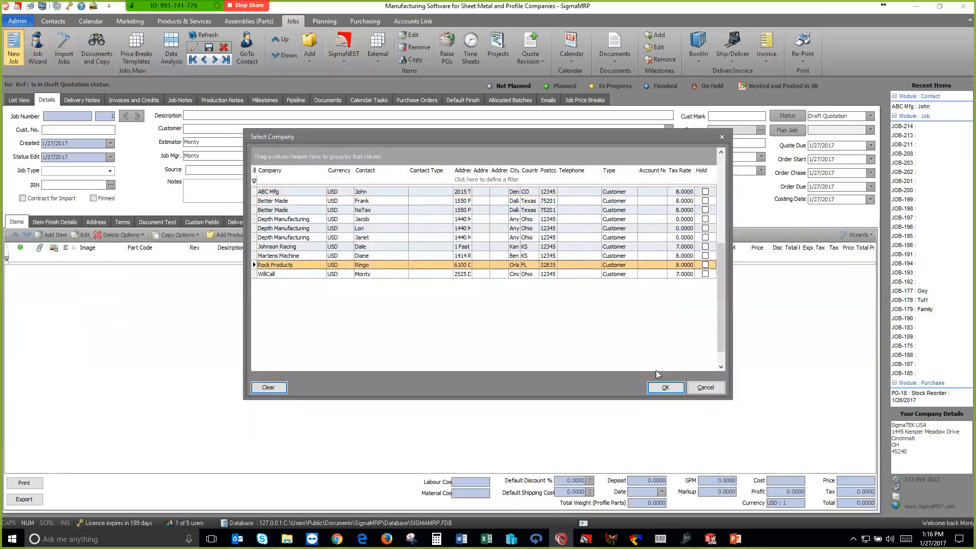
pyautogui.click(667, 388)
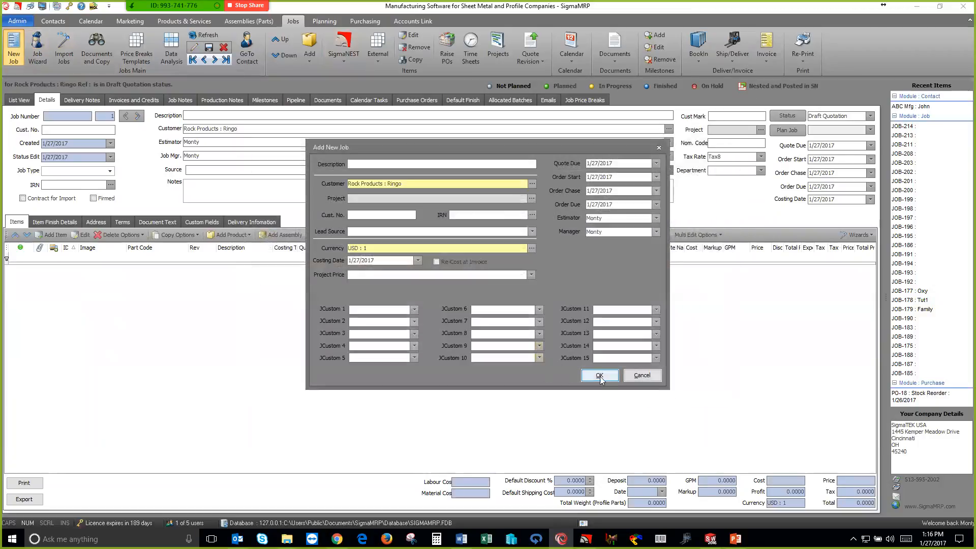
pyautogui.press('Return')
# Import PART1 to PART11 from the newest SigmaNEST quote into the job
pyautogui.click(343, 61)
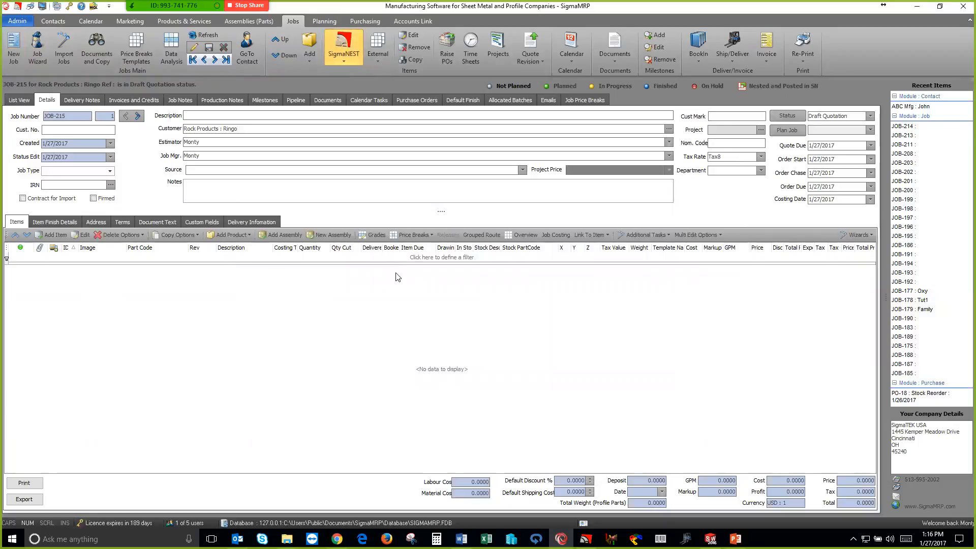
pyautogui.click(357, 178)
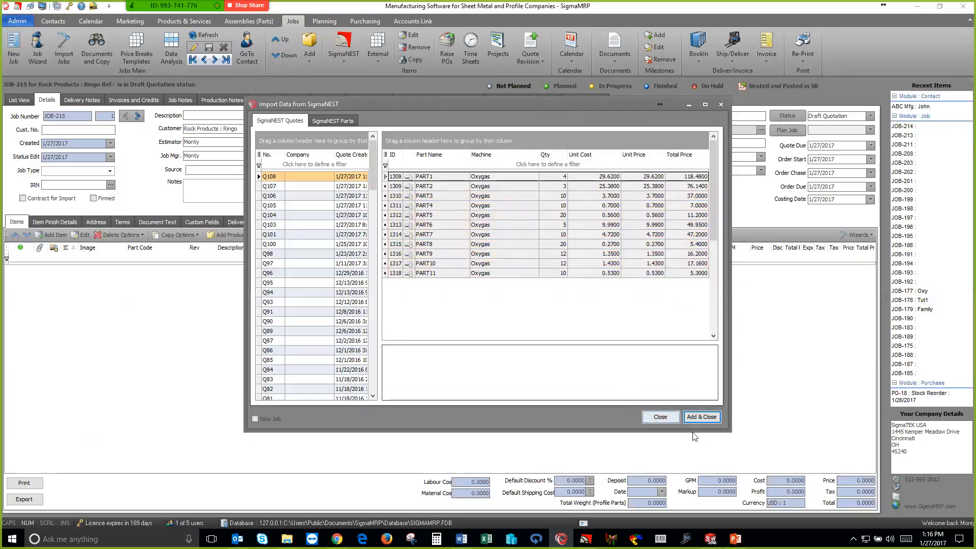
pyautogui.click(703, 418)
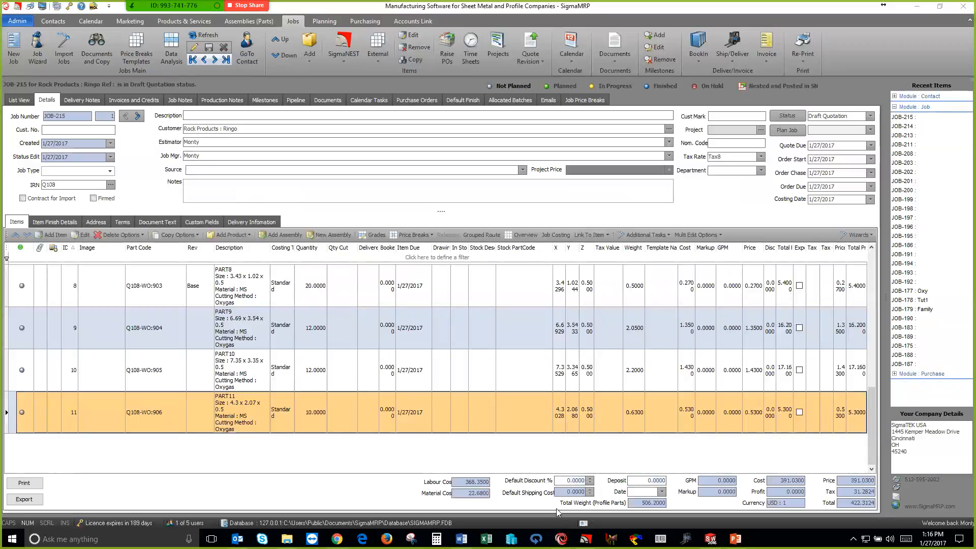
# In the job overview, apply a 25% GPM to all costs of the items, and reprice and save the job
pyautogui.click(561, 537)
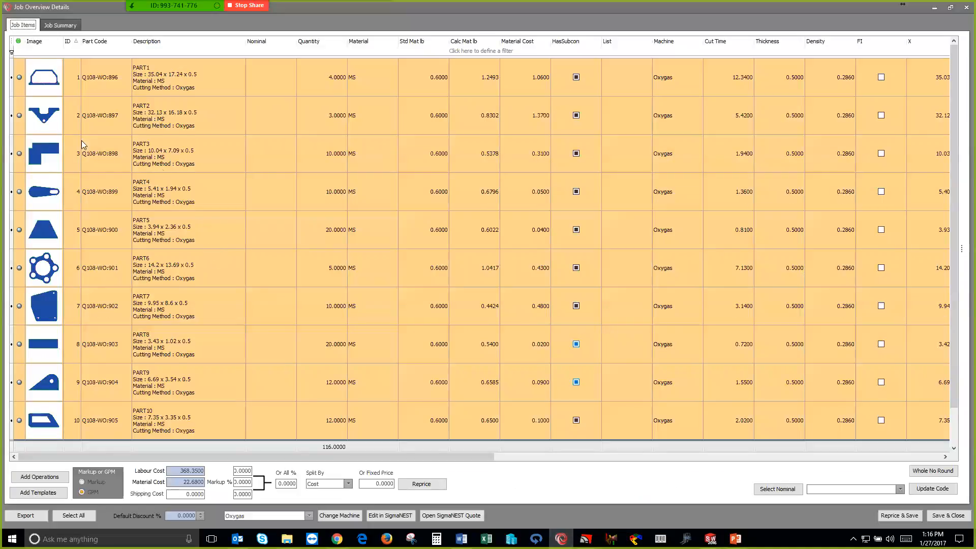
pyautogui.click(287, 483)
pyautogui.write('25')
pyautogui.press('Tab')
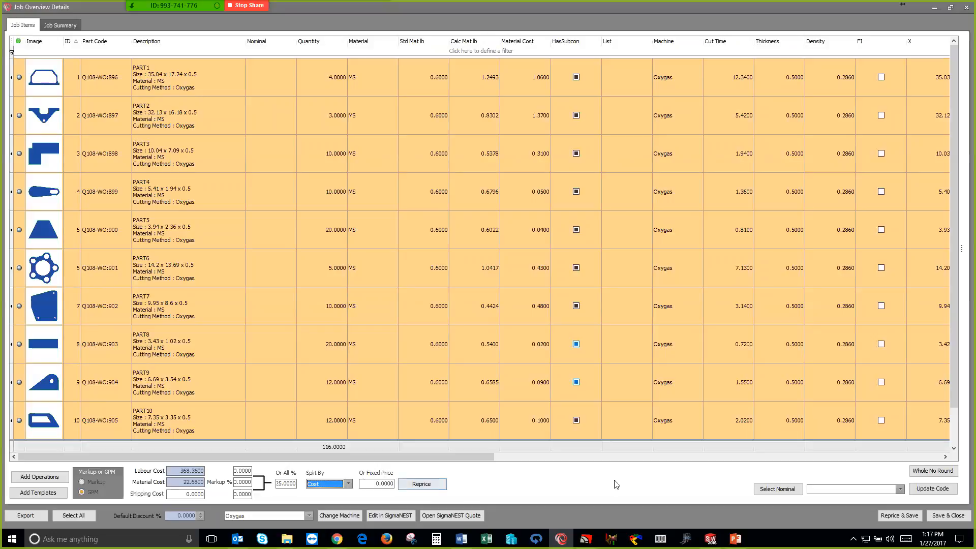
pyautogui.click(889, 516)
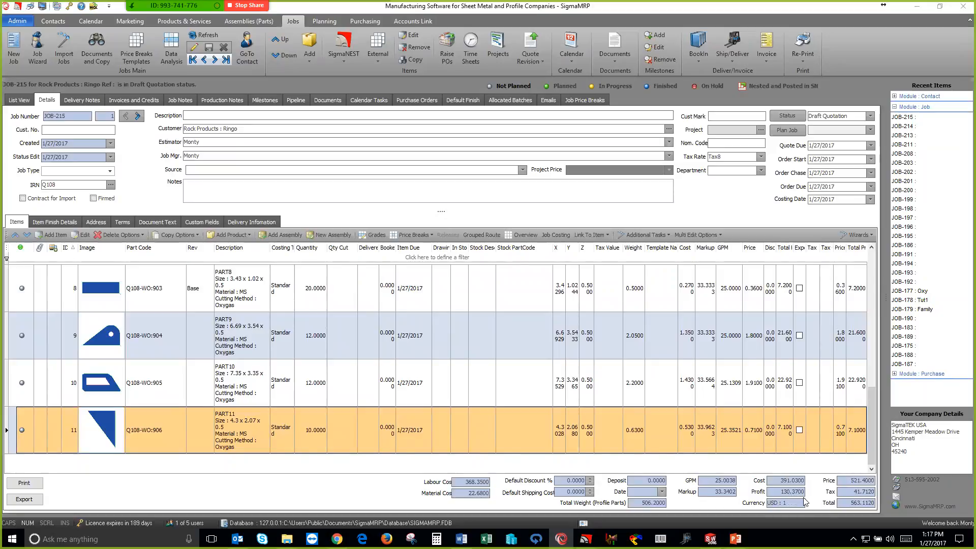
# Change the job's status to Quote and preview both pages of its quotation using Quotation.rtm
pyautogui.click(871, 117)
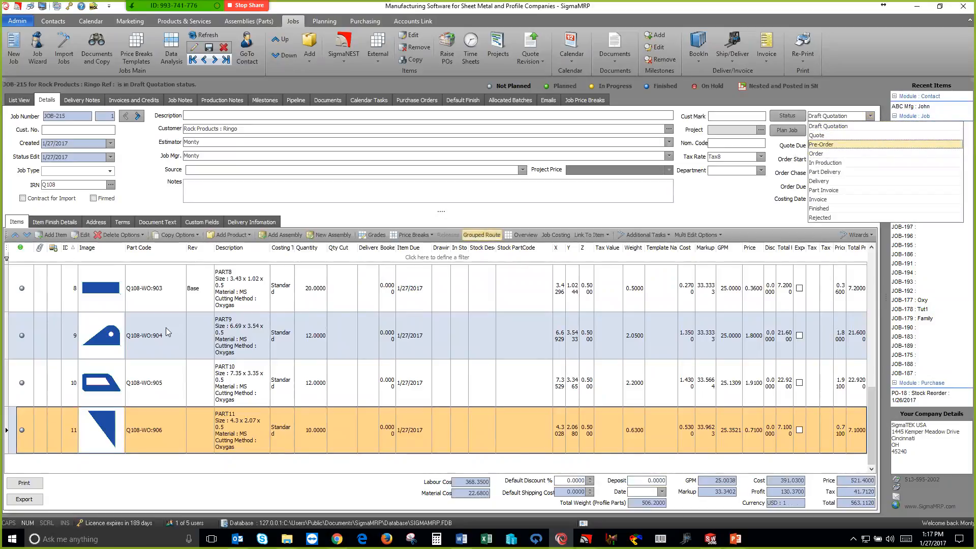
pyautogui.click(822, 136)
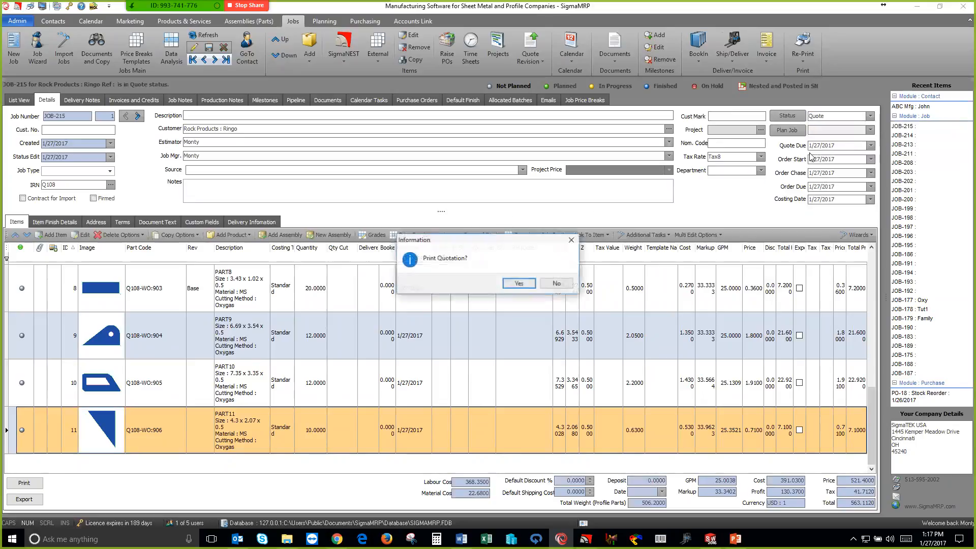
pyautogui.click(510, 283)
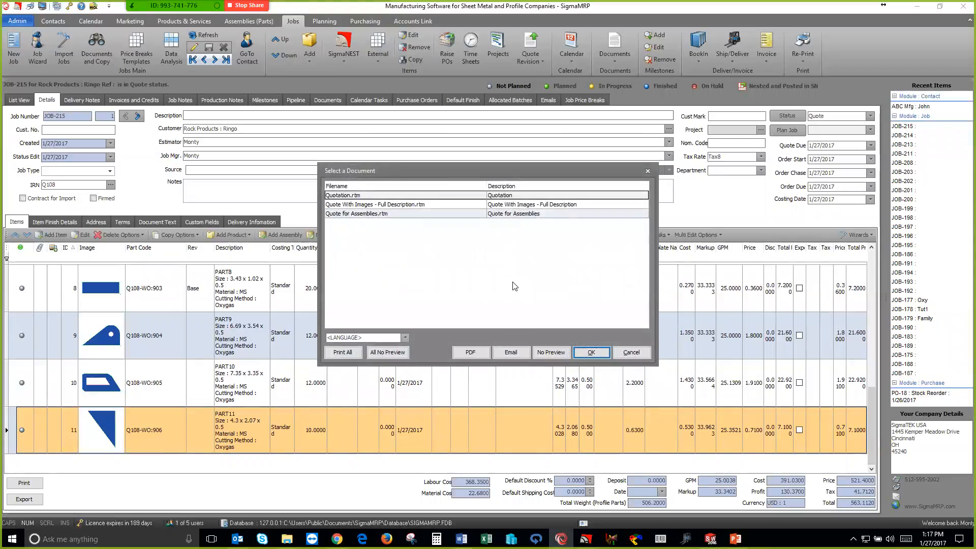
pyautogui.click(580, 352)
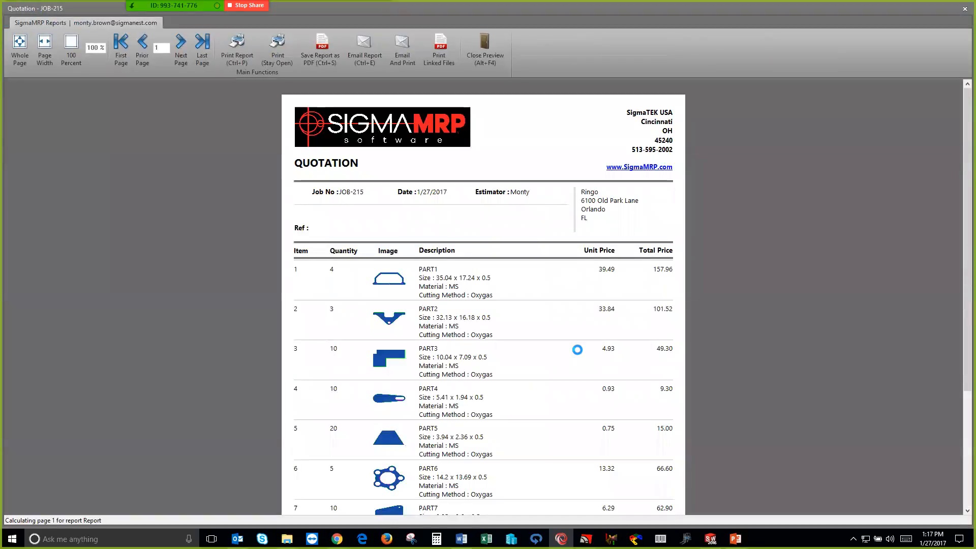
pyautogui.moveTo(960, 244); pyautogui.dragTo(955, 312)
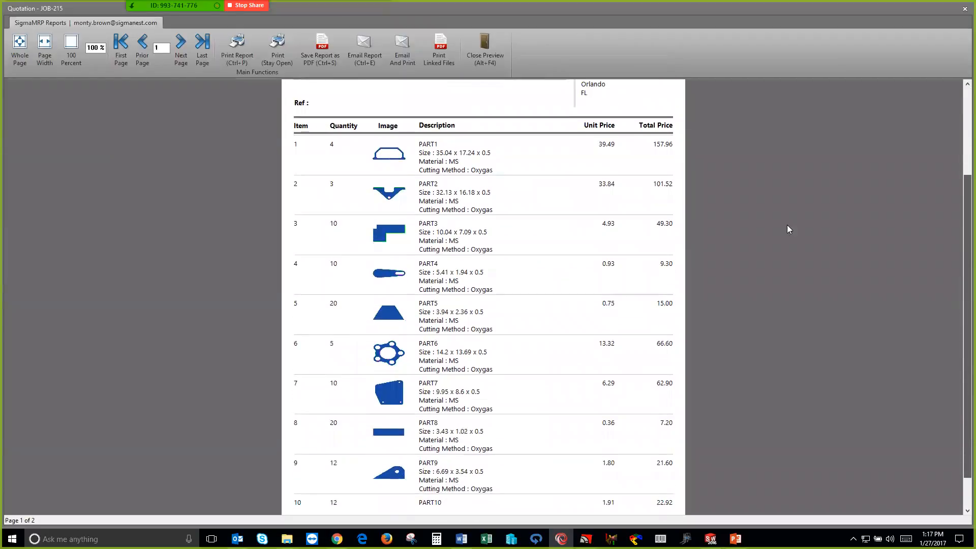
pyautogui.click(181, 48)
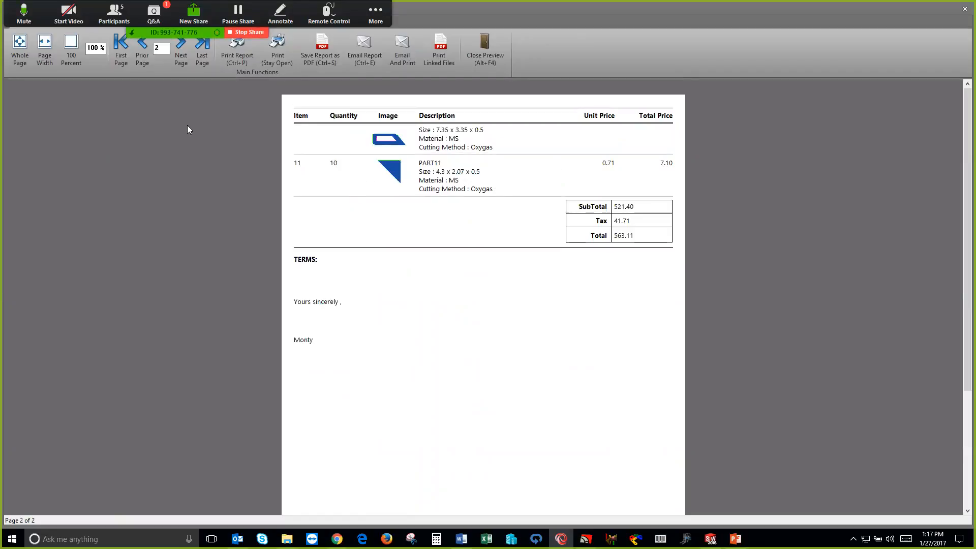
# Return to the quotation's first page, close the preview and switch to SOLIDWORKS
pyautogui.click(143, 48)
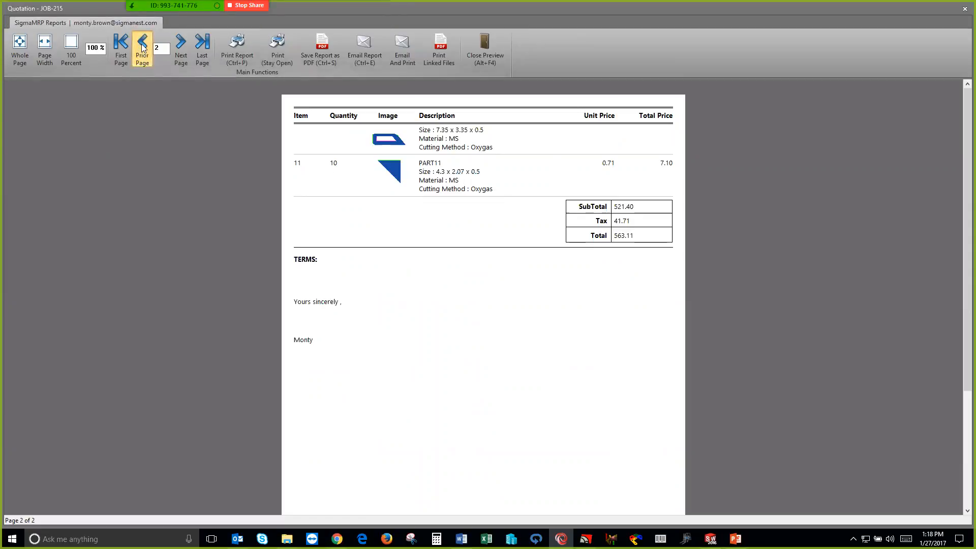
pyautogui.click(485, 50)
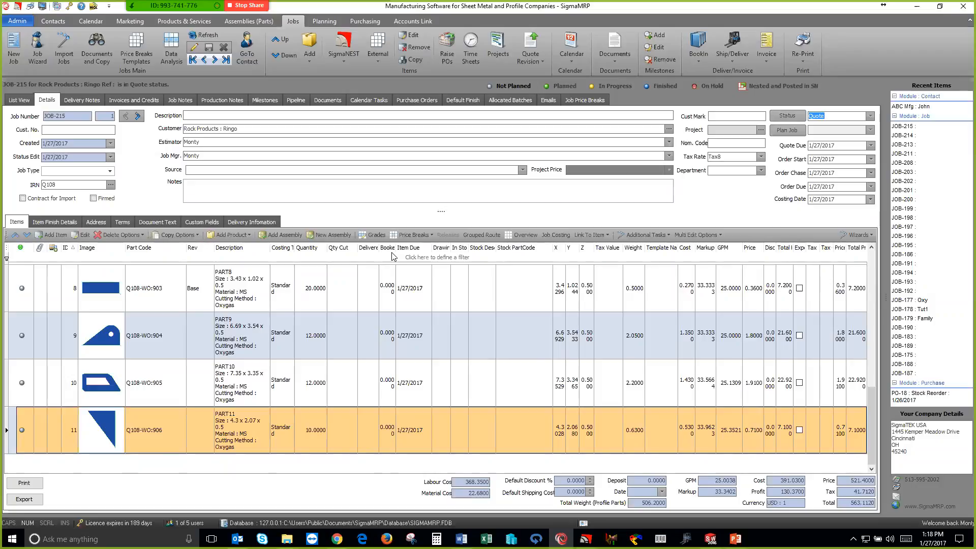
pyautogui.hotkey('alt', 'Tab')
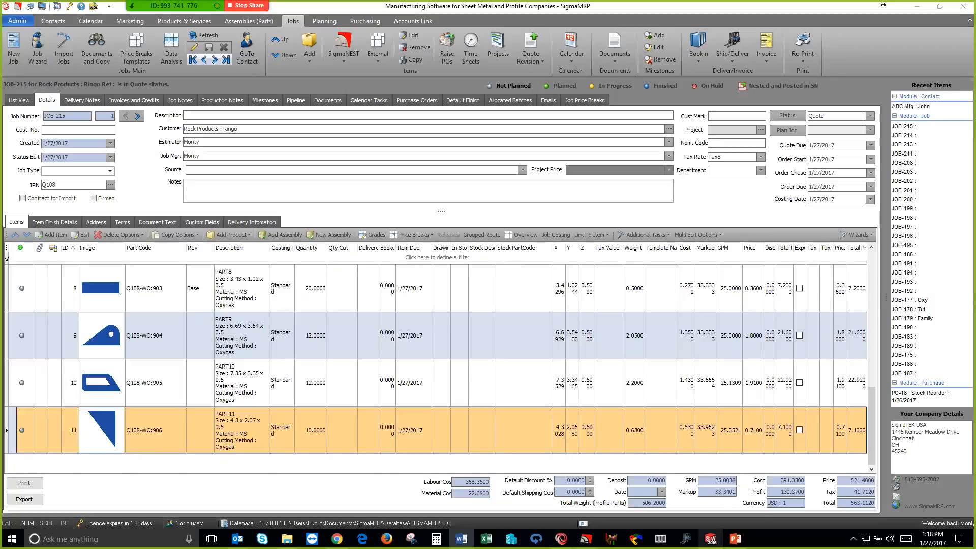
pyautogui.moveTo(710, 539)
pyautogui.click(666, 478)
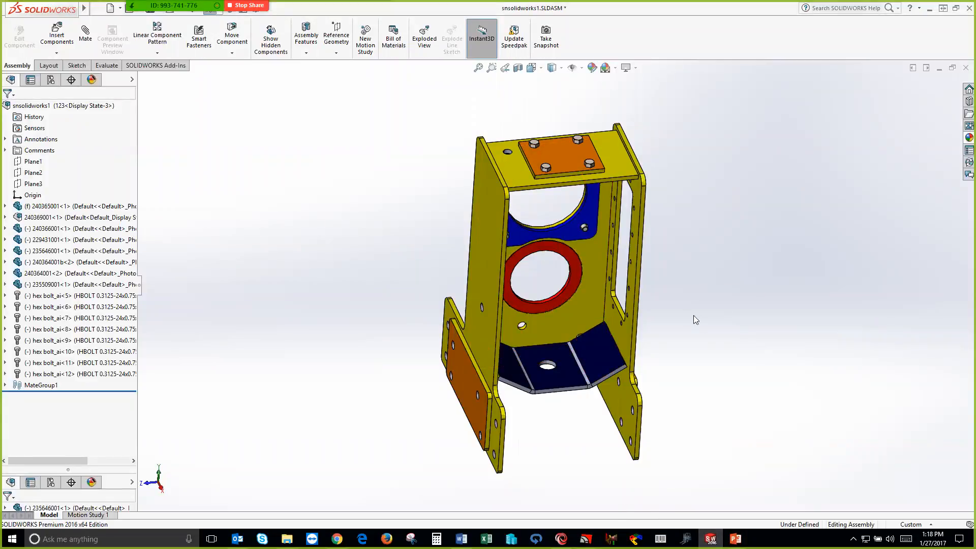
# Inspect the snsolidworks1 assembly from several angles and close it without saving
pyautogui.scroll(-2, 692, 316)
pyautogui.moveTo(692, 316); pyautogui.dragTo(681, 333)
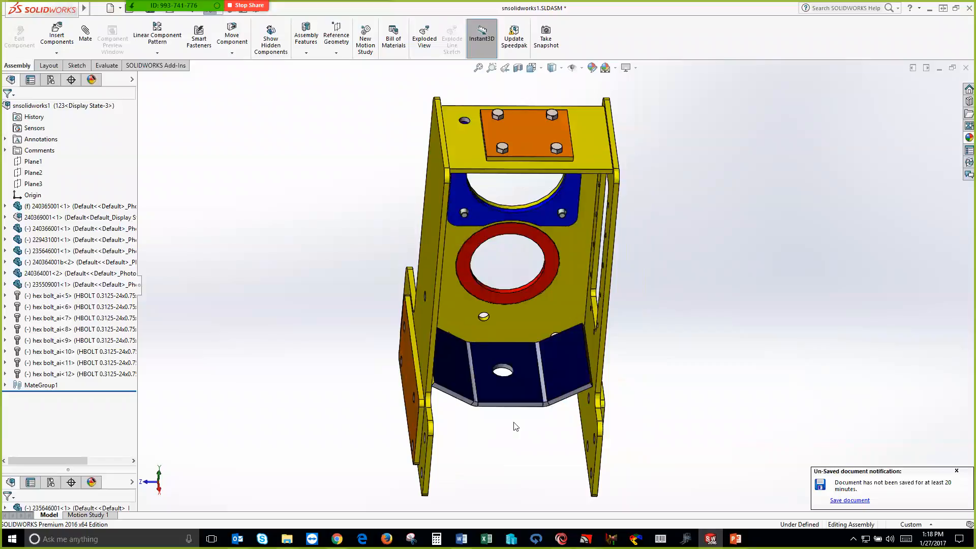
pyautogui.moveTo(659, 258); pyautogui.dragTo(660, 292)
pyautogui.scroll(-1, 671, 270)
pyautogui.scroll(-3, 635, 295)
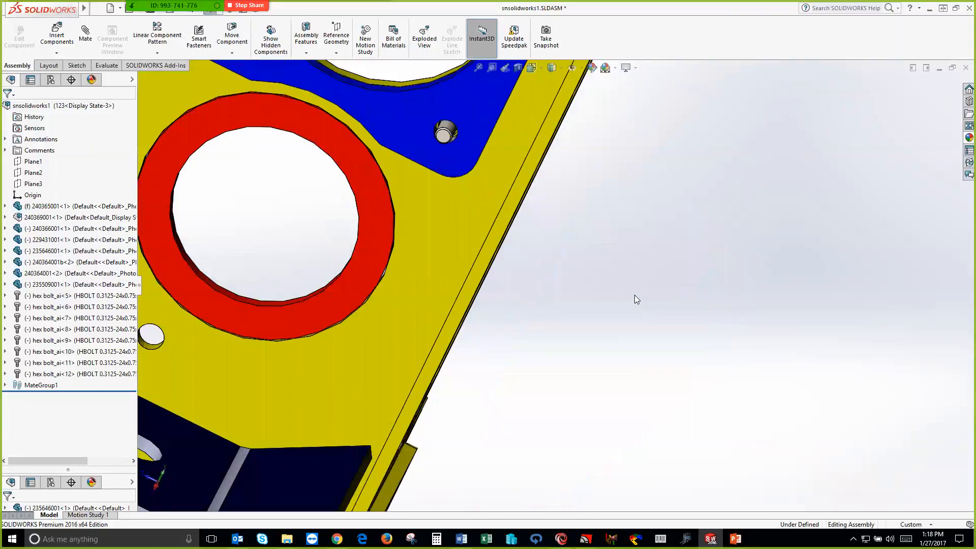
pyautogui.scroll(5, 560, 249)
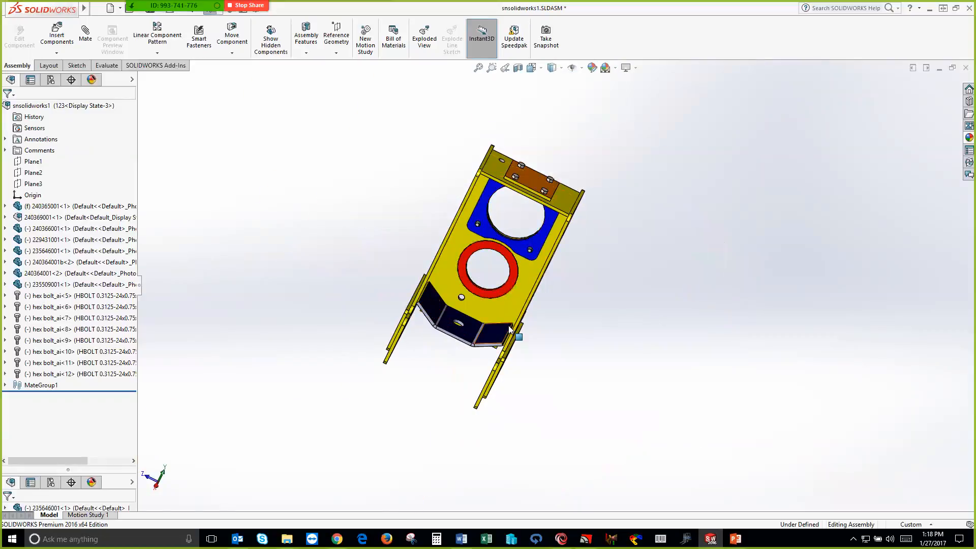
pyautogui.click(964, 69)
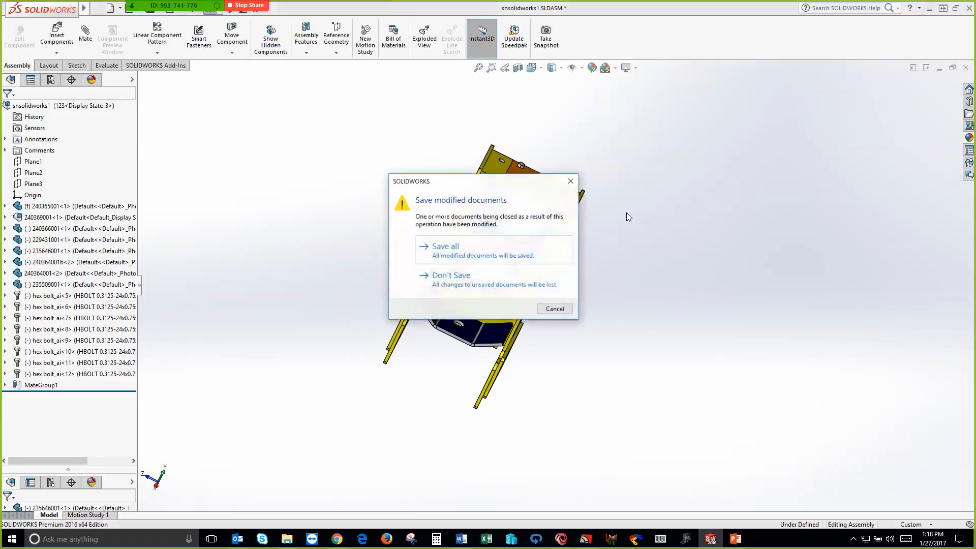
pyautogui.click(437, 277)
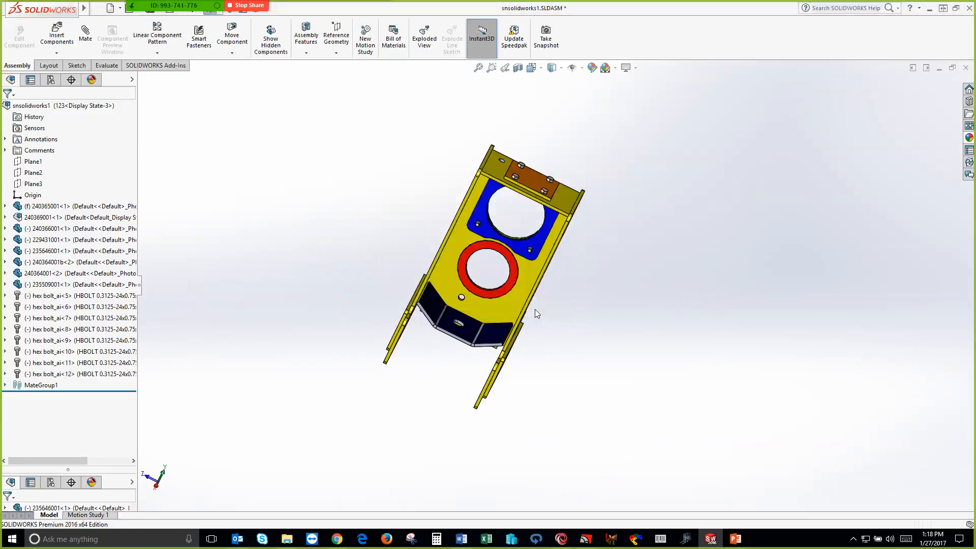
# Switch to SigmaNEST and import the SOLIDWORKS assembly snsolidworks1.SLDASM from the SW-MountHEX folder
pyautogui.click(590, 534)
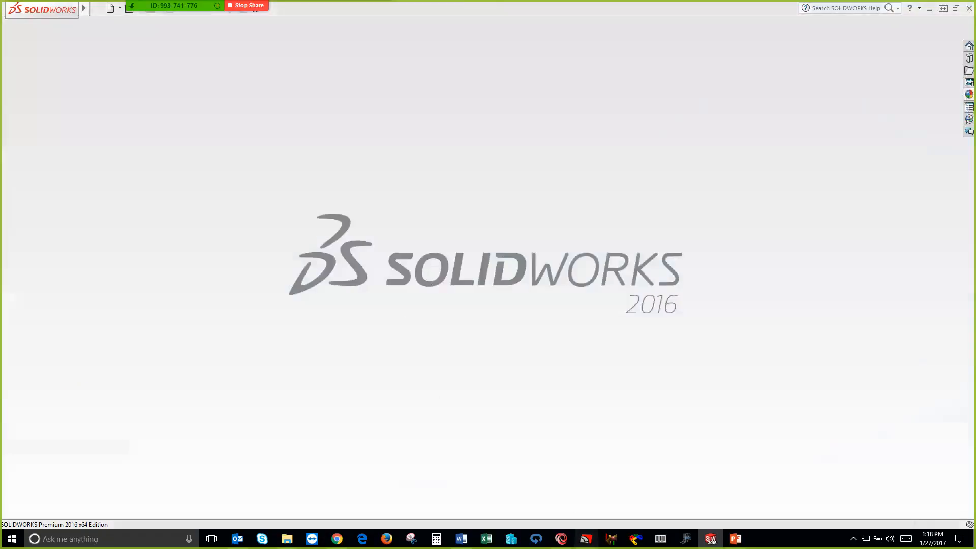
pyautogui.click(146, 55)
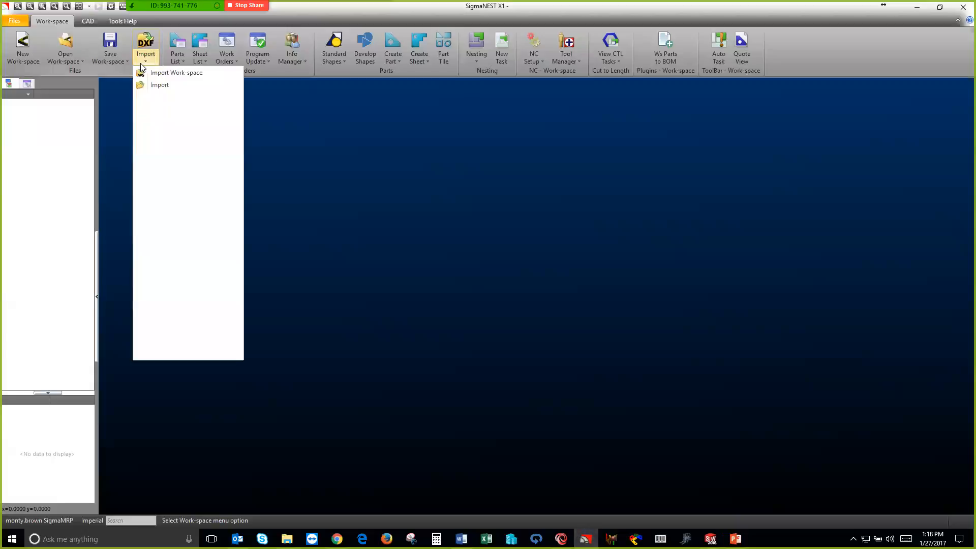
pyautogui.click(162, 158)
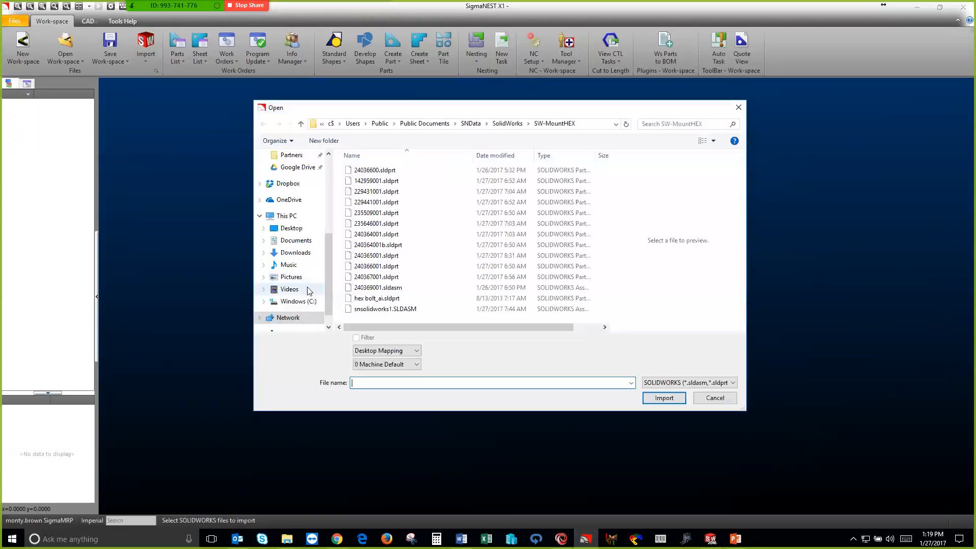
pyautogui.click(379, 309)
pyautogui.click(670, 398)
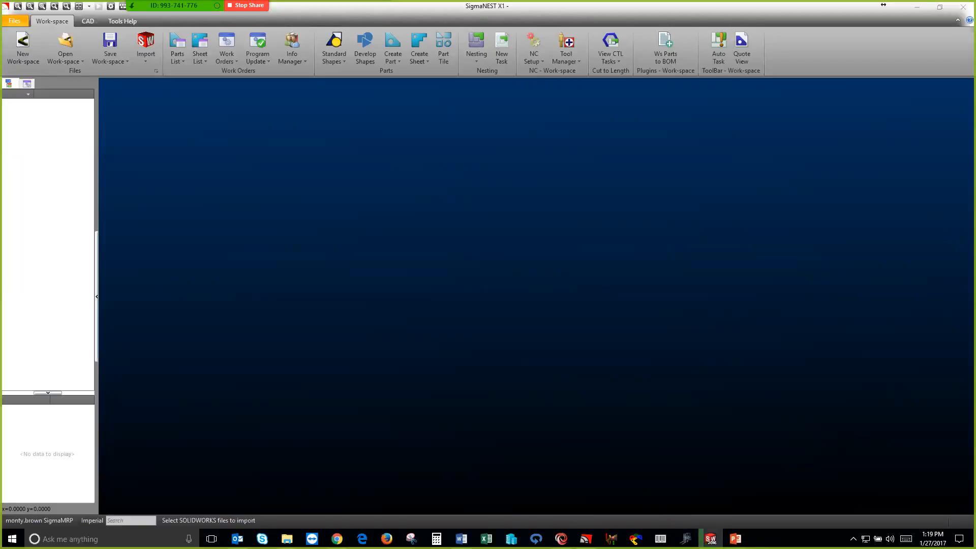
pyautogui.moveTo(710, 539)
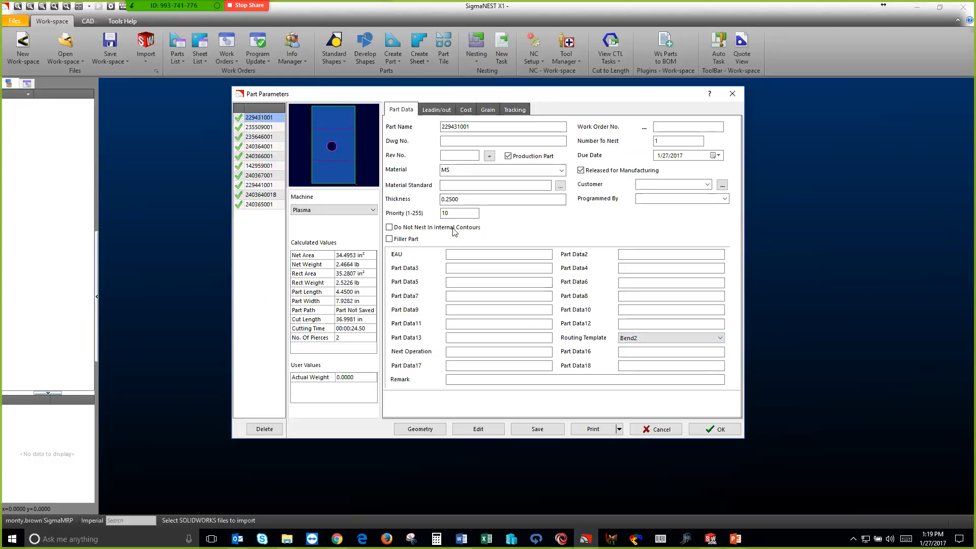
# Check the part parameters of 235509001, 235646001 and 142959001, and save all imported parts to their previous saved path
pyautogui.click(274, 131)
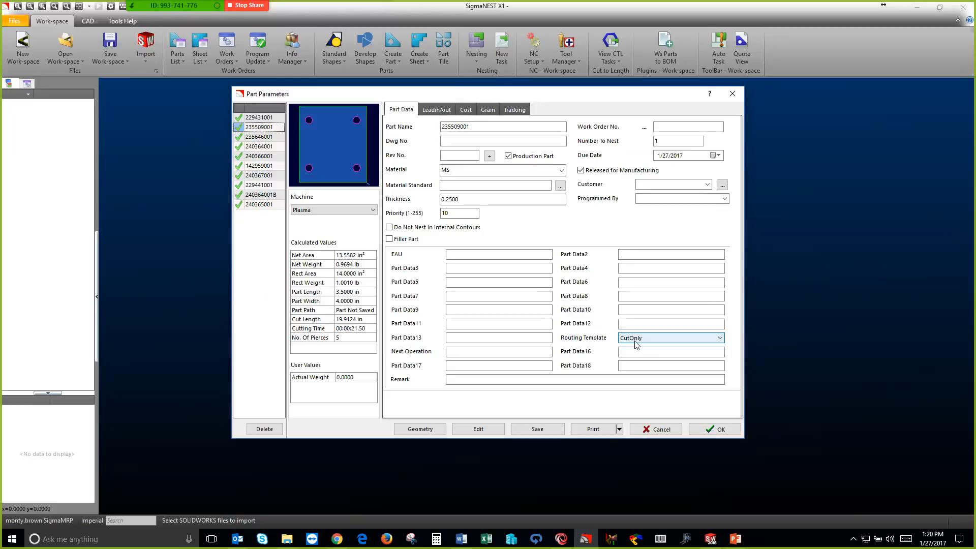
pyautogui.click(257, 137)
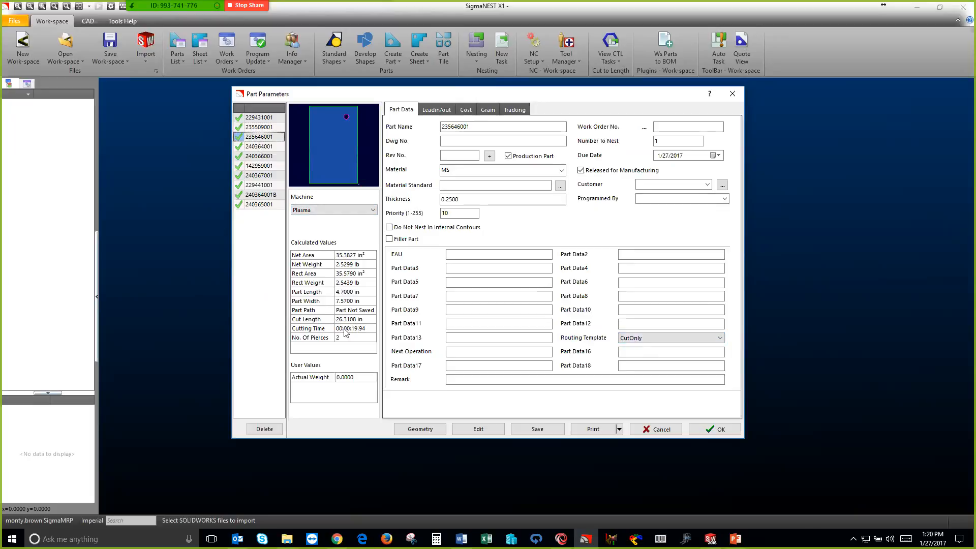
pyautogui.click(253, 166)
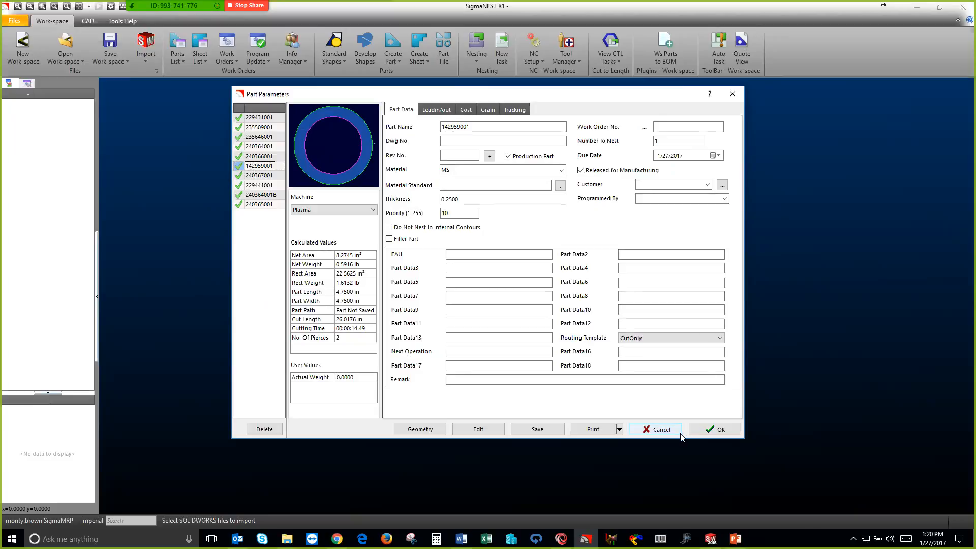
pyautogui.click(707, 430)
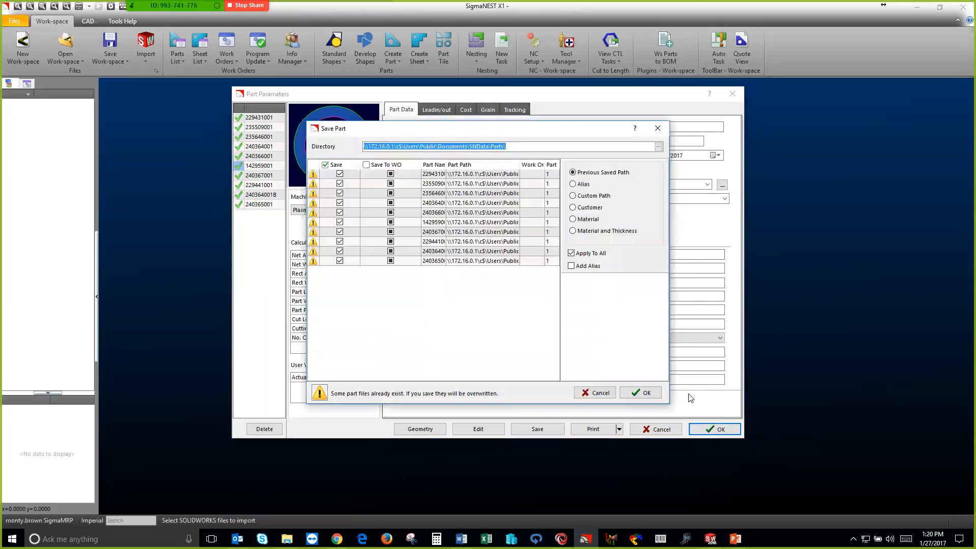
pyautogui.click(642, 393)
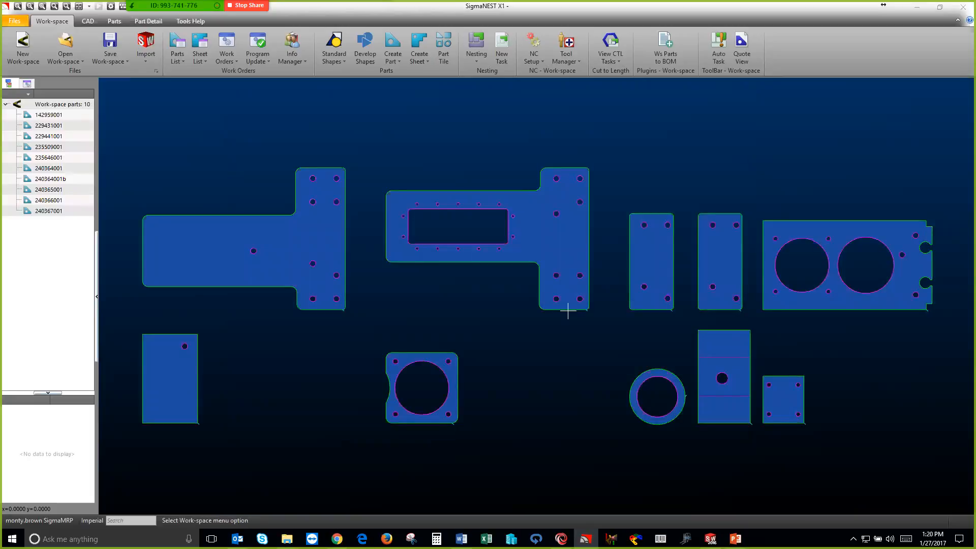
# Create a bill of materials named DemoFriday from the workspace parts, using the default Parts folder
pyautogui.click(669, 53)
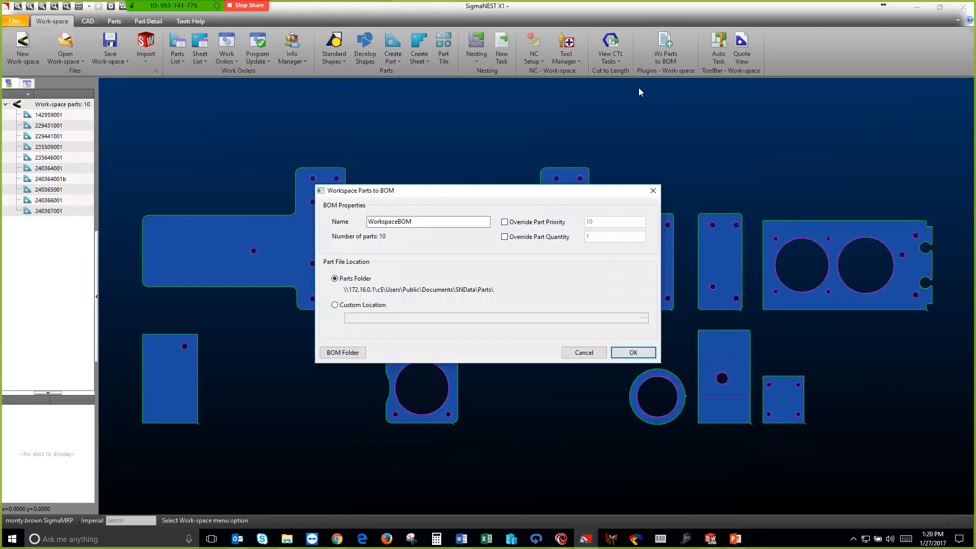
pyautogui.write('DemoFriday')
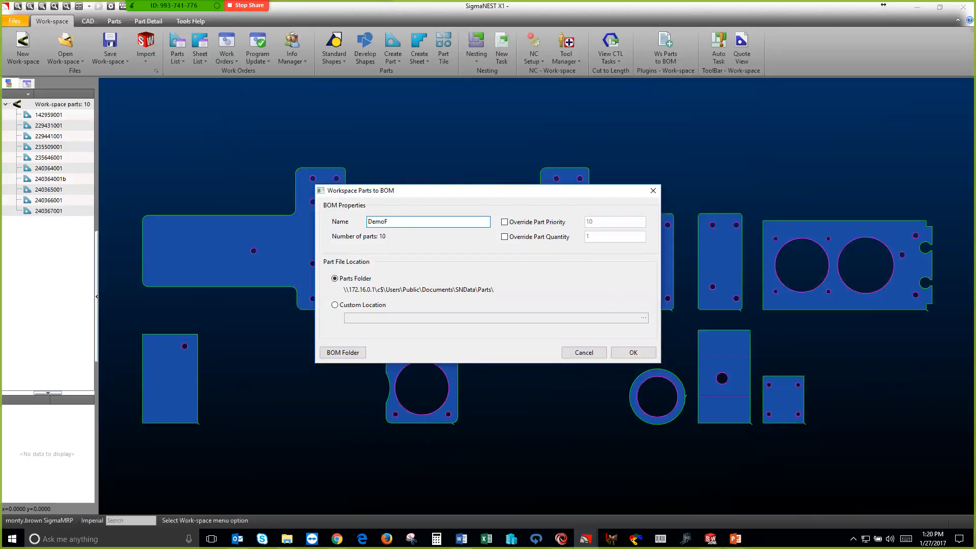
pyautogui.click(625, 354)
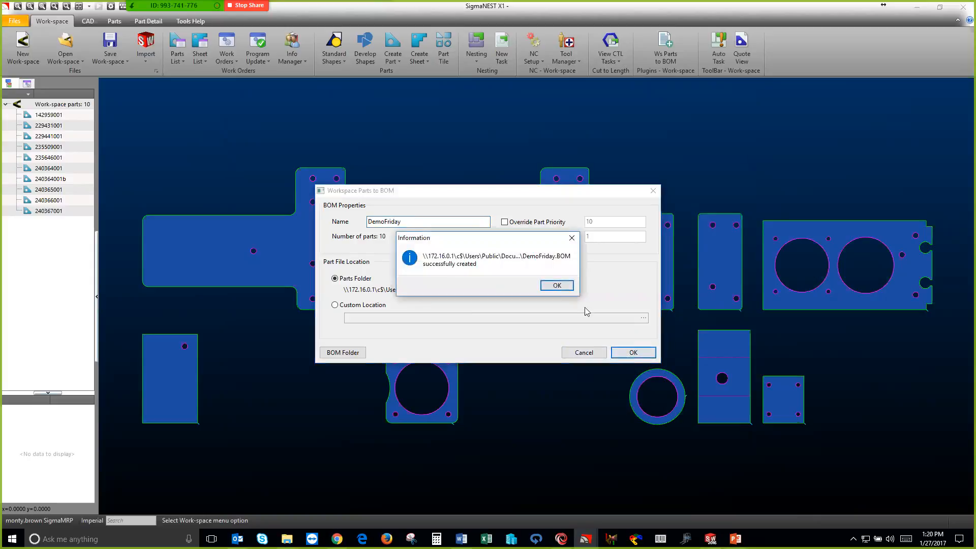
pyautogui.click(540, 282)
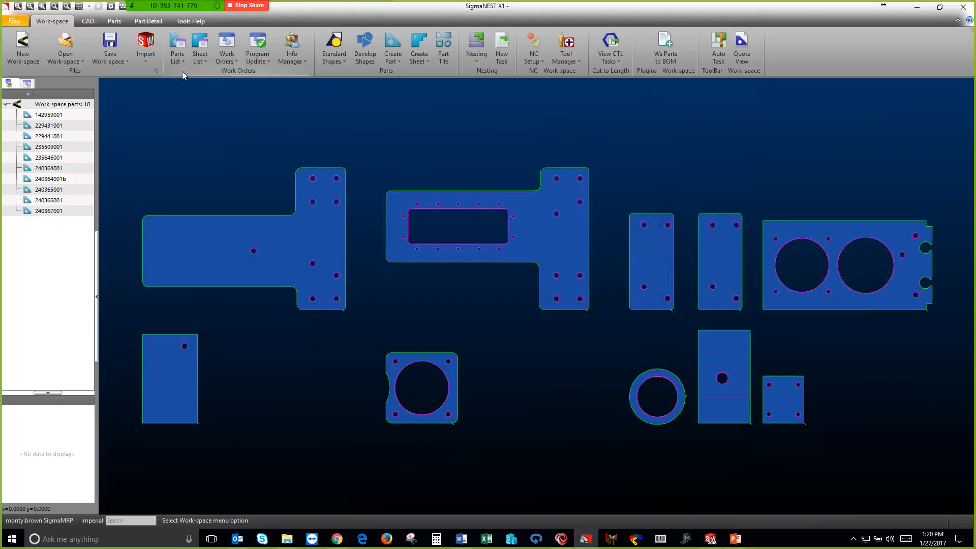
# Open the DemoFriday bill of materials, review its parts and close the bill of materials list
pyautogui.click(185, 61)
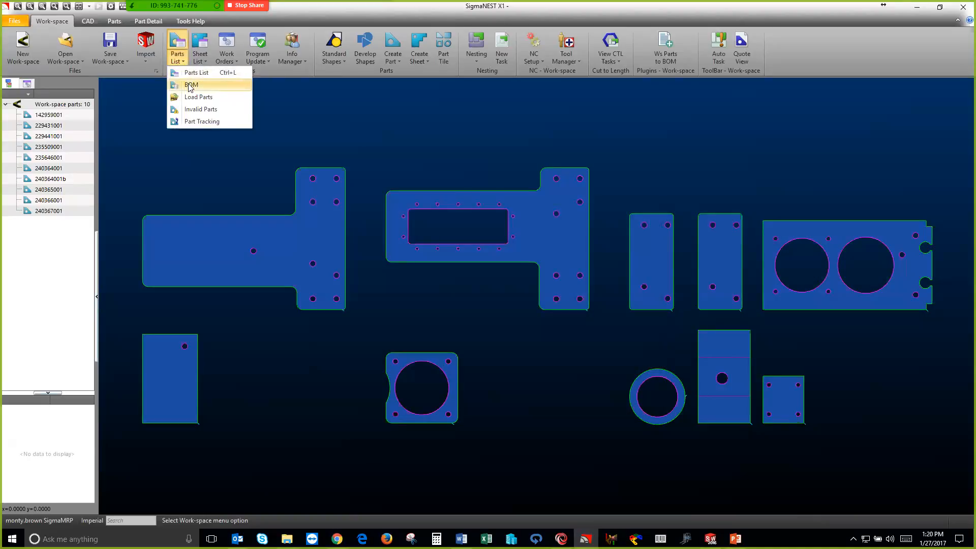
pyautogui.click(188, 84)
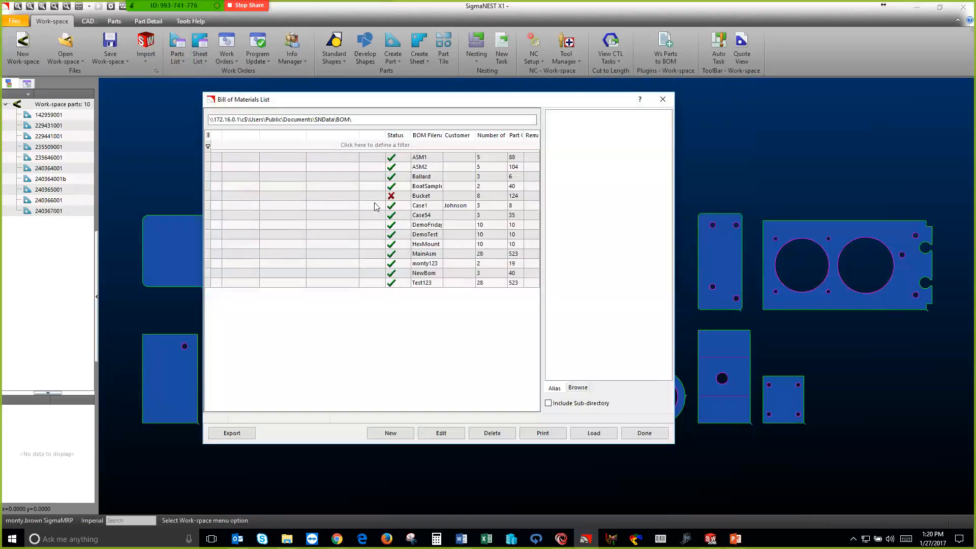
pyautogui.click(422, 228)
pyautogui.doubleClick(422, 228)
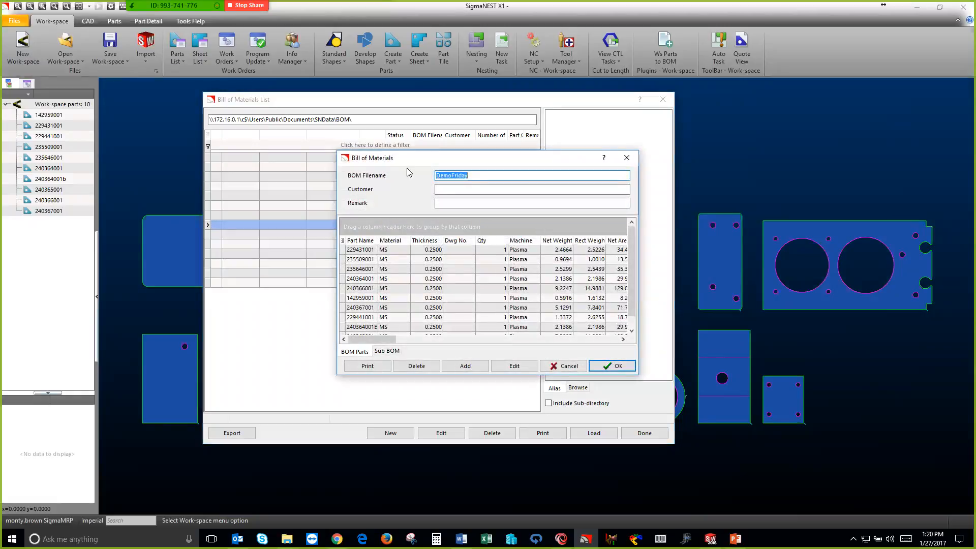
pyautogui.moveTo(402, 161); pyautogui.dragTo(380, 155)
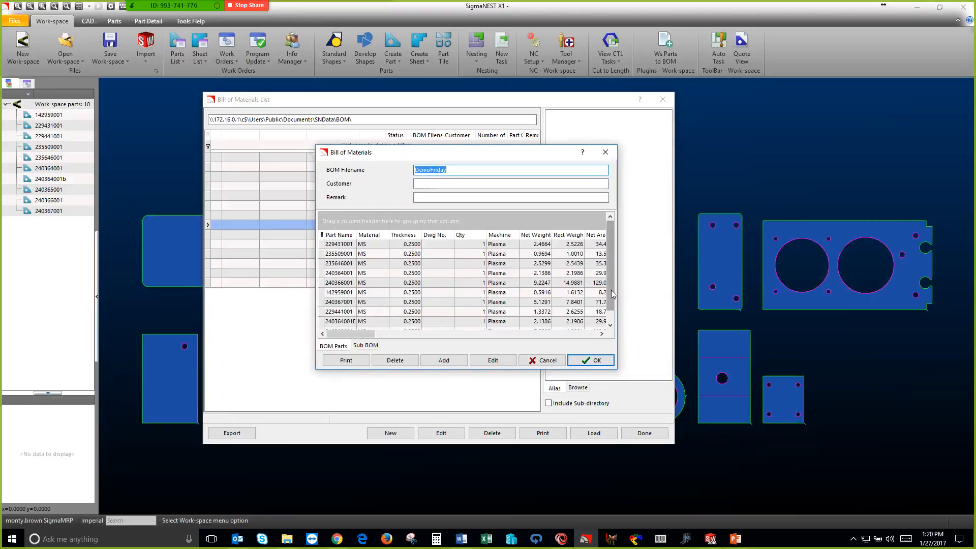
pyautogui.moveTo(609, 299)
pyautogui.mouseDown()
pyautogui.moveTo(610, 313)
pyautogui.moveTo(610, 302)
pyautogui.mouseUp()
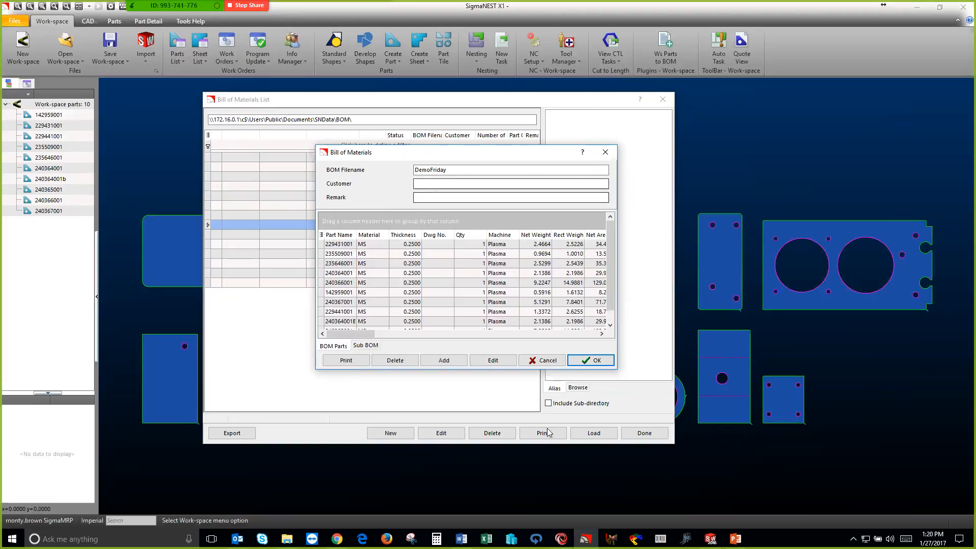
pyautogui.click(589, 360)
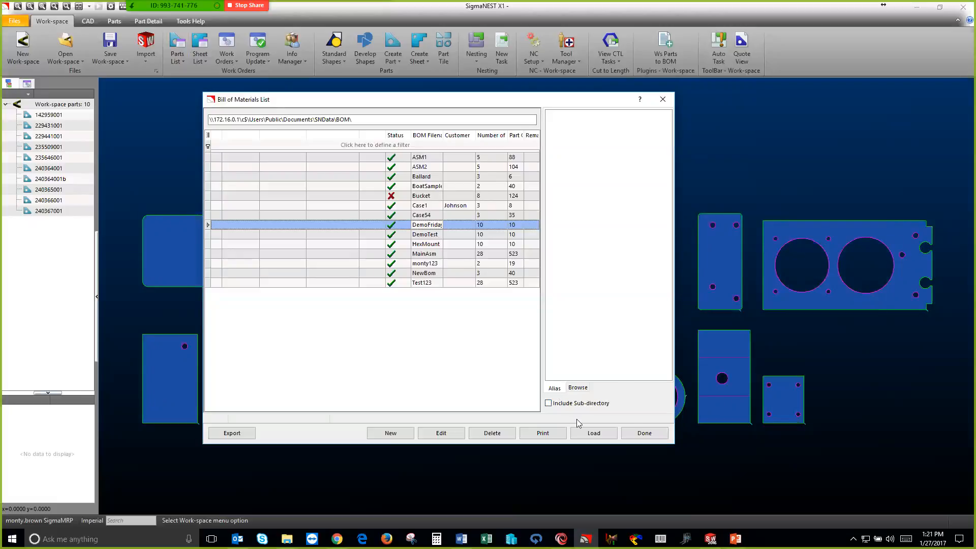
pyautogui.click(642, 434)
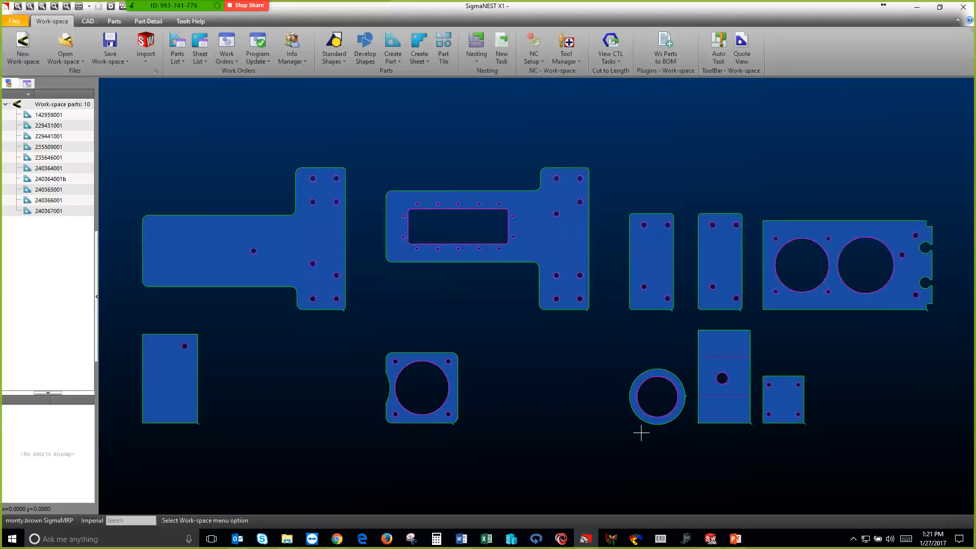
# Clear the imported parts by starting a new workspace, and switch to SigmaMRP
pyautogui.click(29, 53)
pyautogui.click(413, 273)
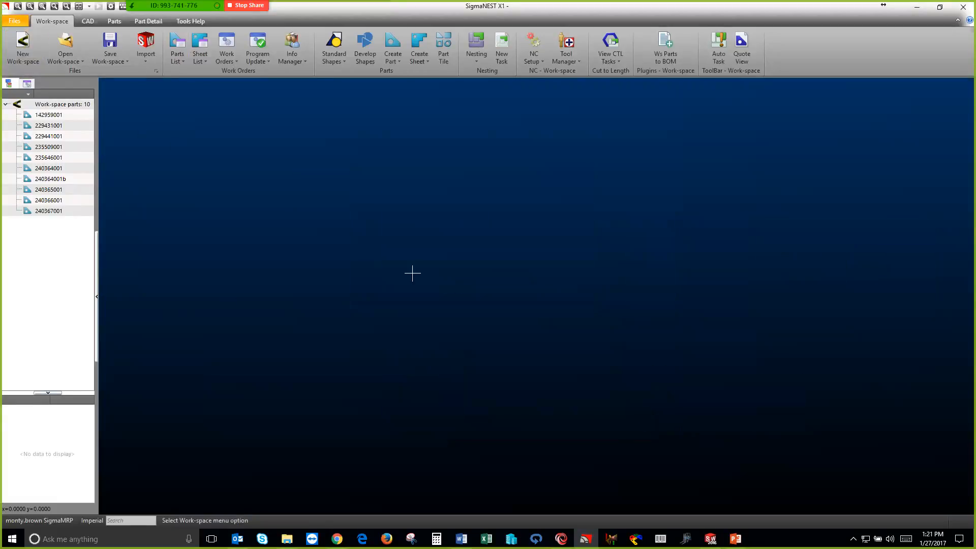
pyautogui.click(561, 538)
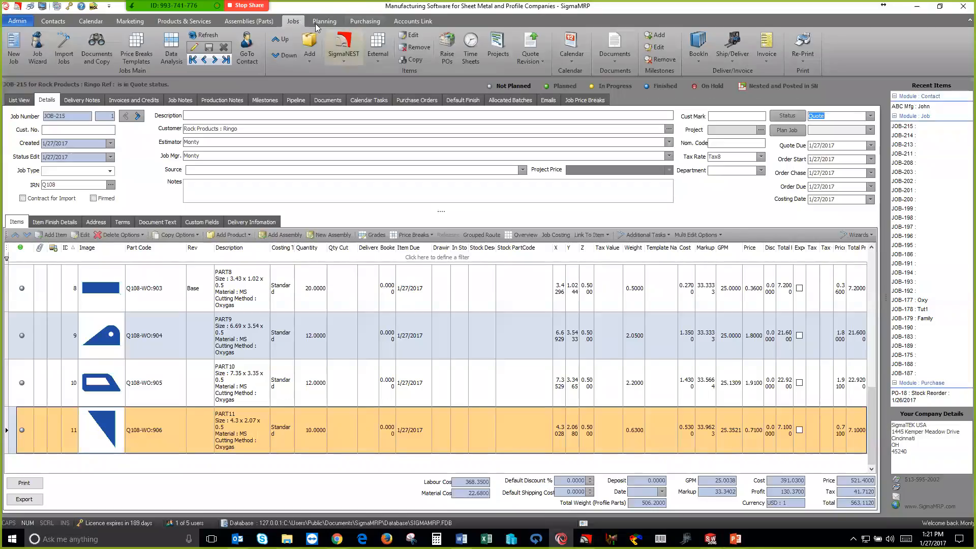
# Create a new assembly with part code DemoFriday and description SW ASM
pyautogui.click(14, 48)
pyautogui.click(613, 374)
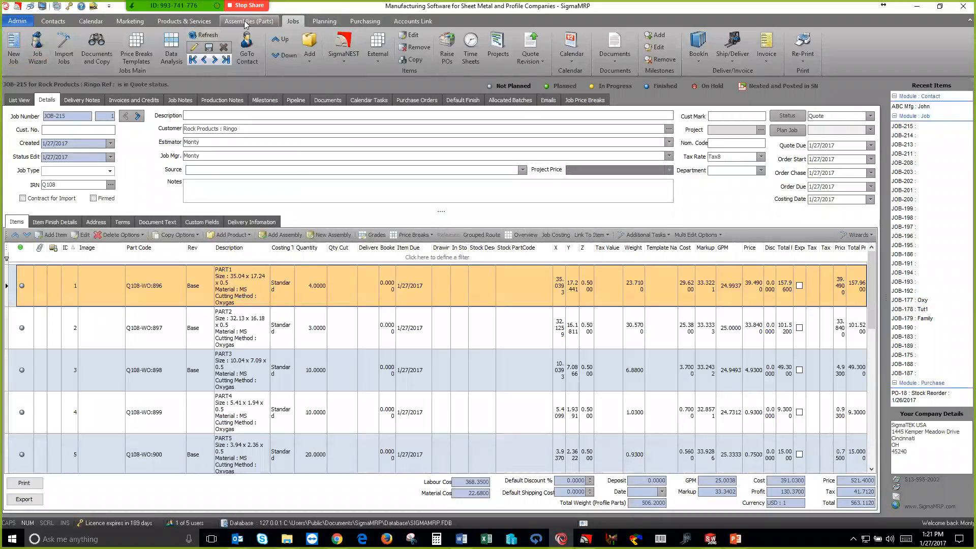
pyautogui.click(245, 22)
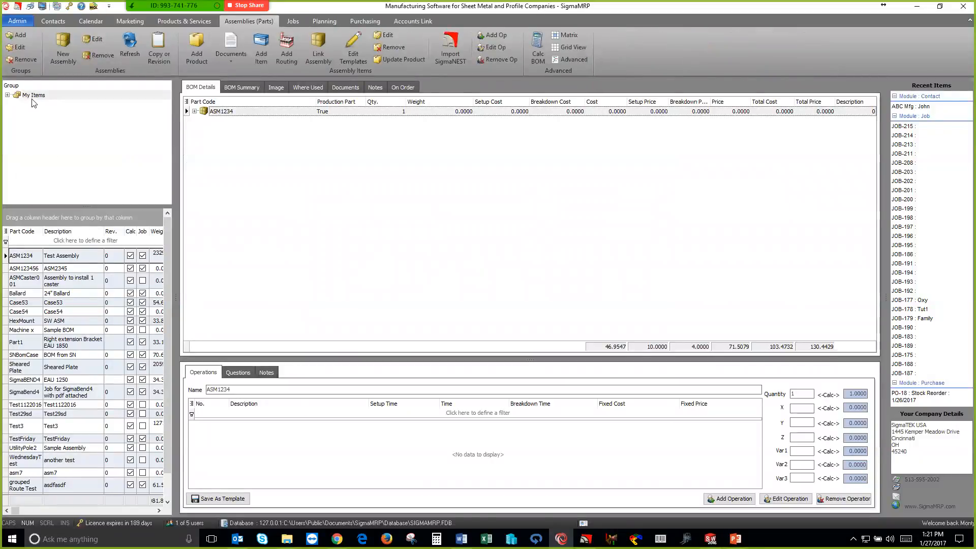
pyautogui.click(64, 46)
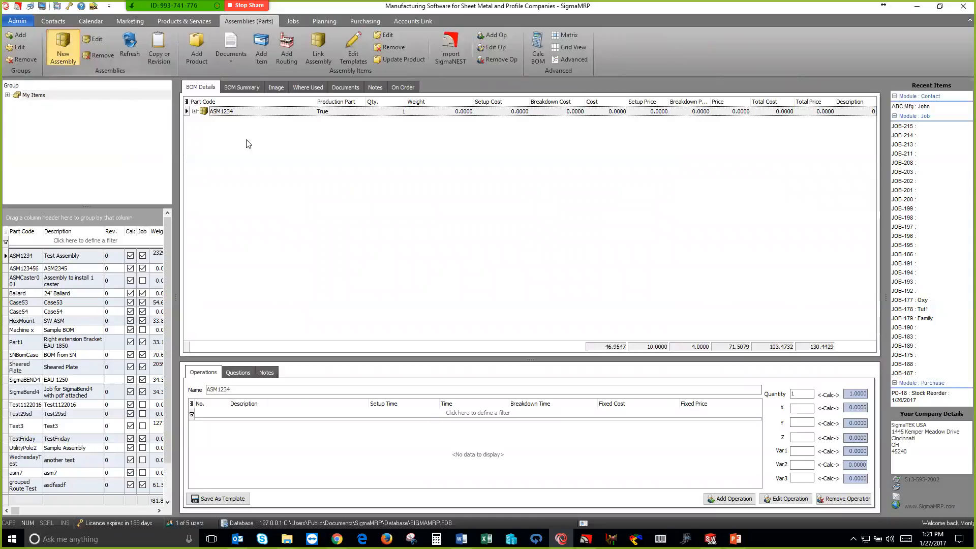
pyautogui.write('DemoFriday')
pyautogui.click(369, 218)
pyautogui.write('SW ASM')
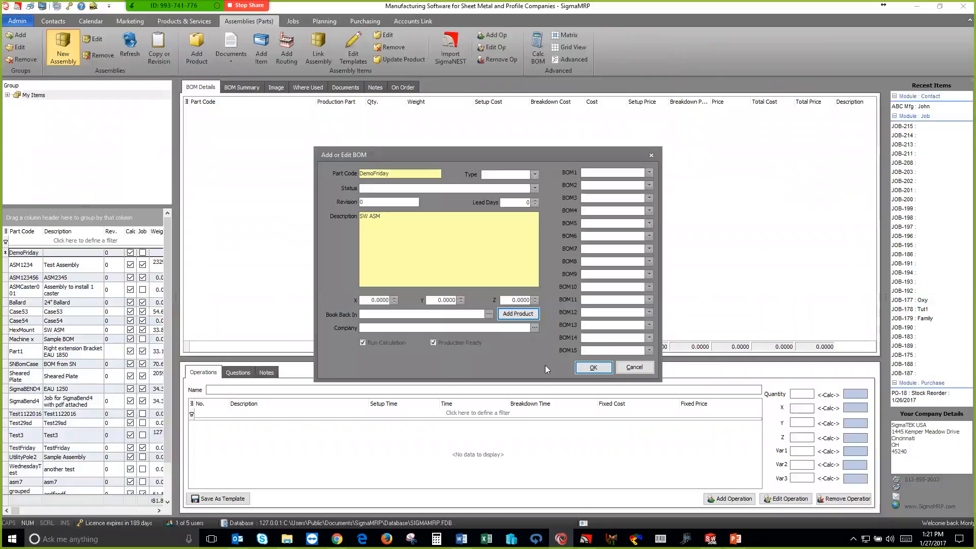
pyautogui.click(593, 368)
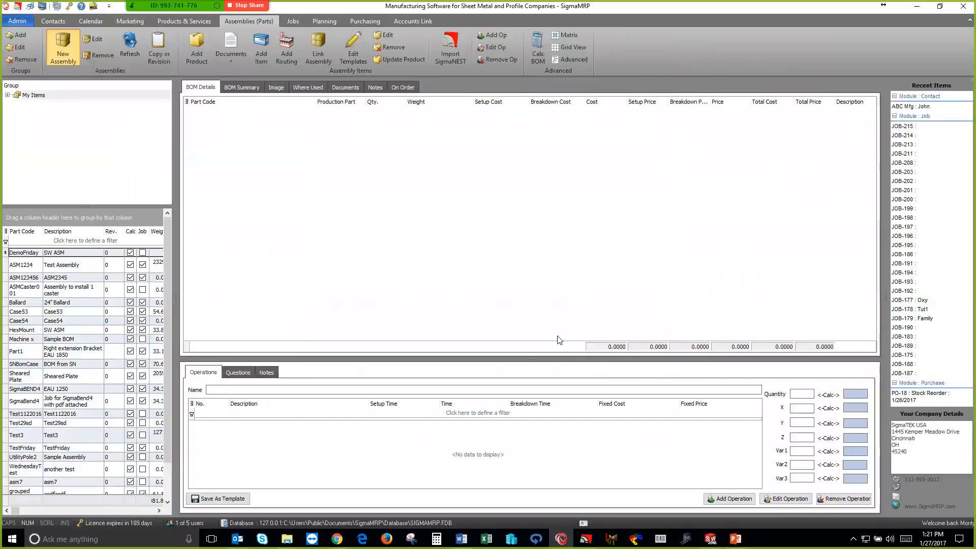
# Add a routing to the DemoFriday assembly using the Mig Welder resource from the Welding group, with a time of 45
pyautogui.rightClick(227, 117)
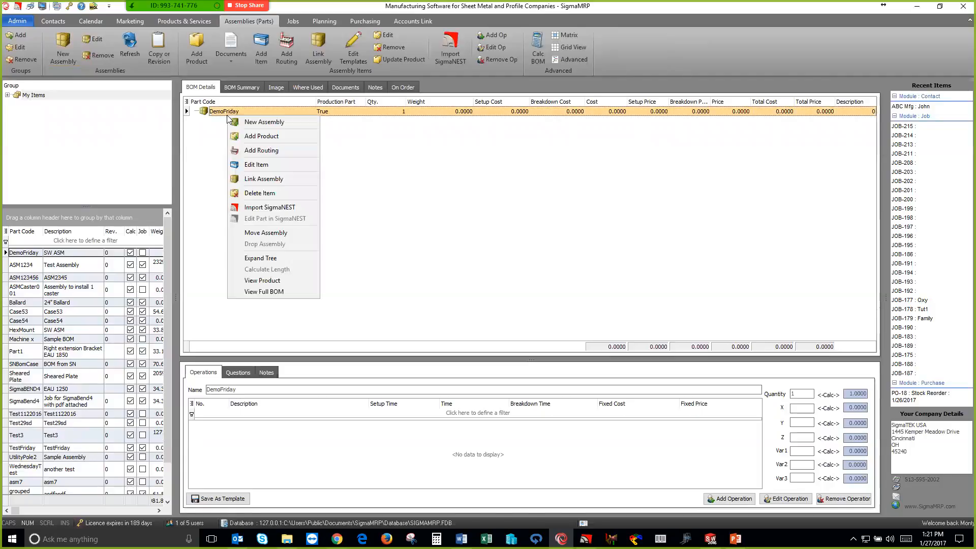
pyautogui.click(261, 151)
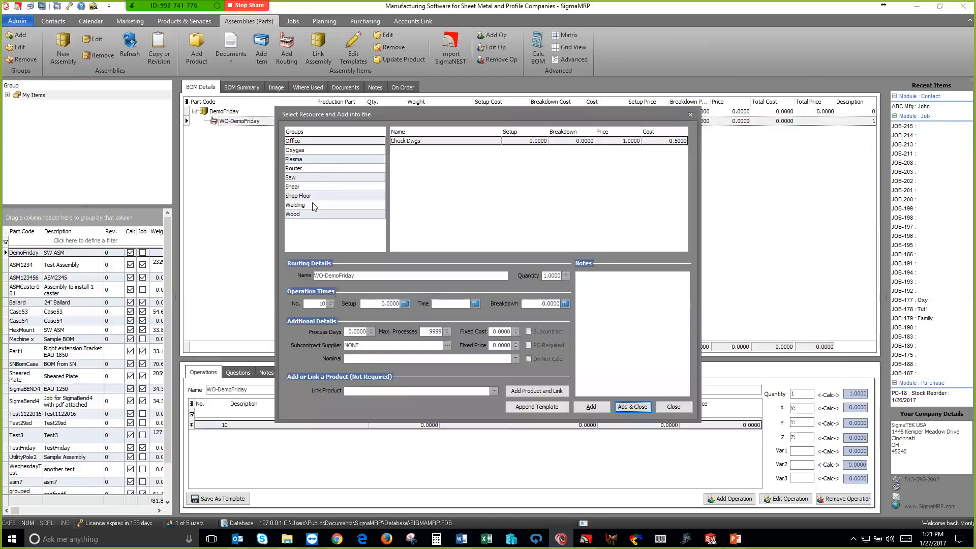
pyautogui.click(316, 207)
pyautogui.click(451, 303)
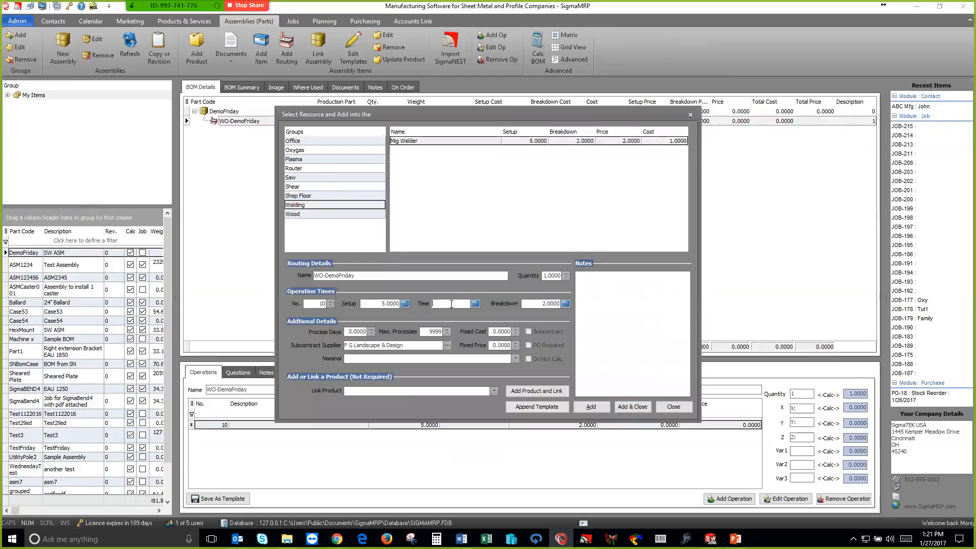
pyautogui.click(631, 407)
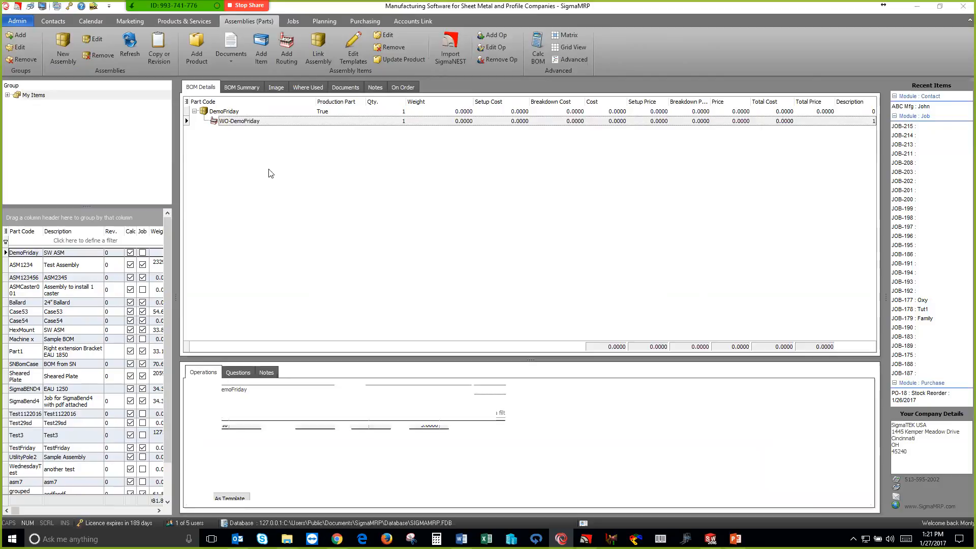
# Import the SigmaNEST BOM file DemoFriday.BOM under the WO-DemoFriday routing, accepting the event log and the default batch size
pyautogui.click(238, 122)
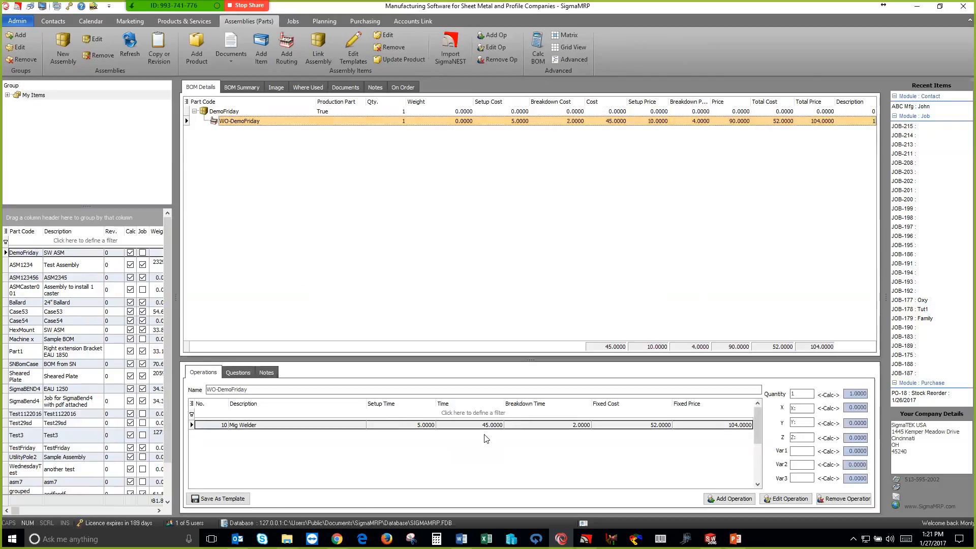
pyautogui.rightClick(235, 124)
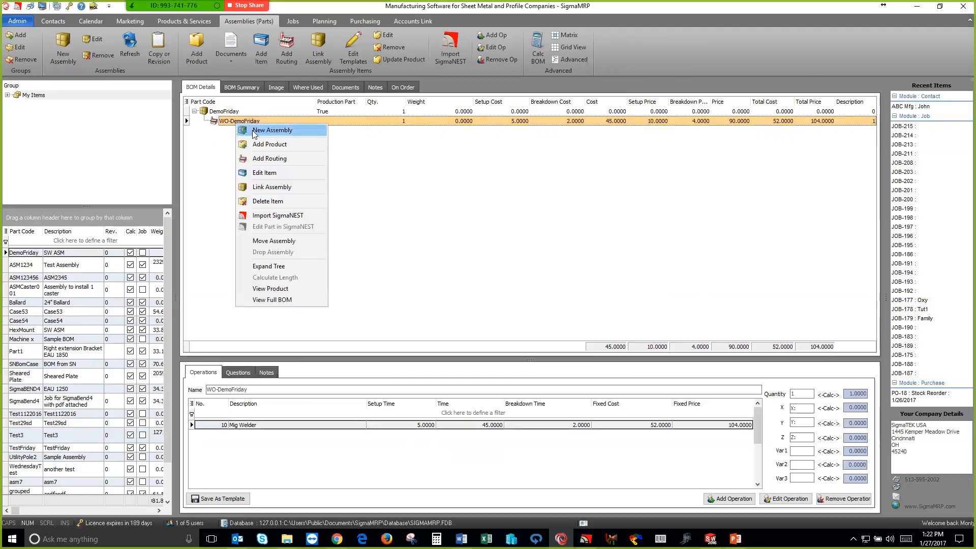
pyautogui.click(277, 216)
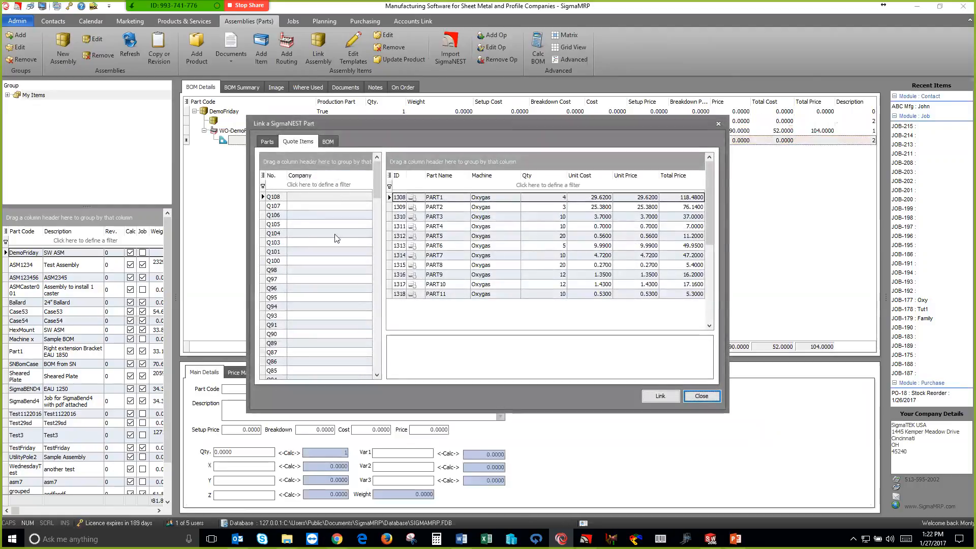
pyautogui.click(328, 142)
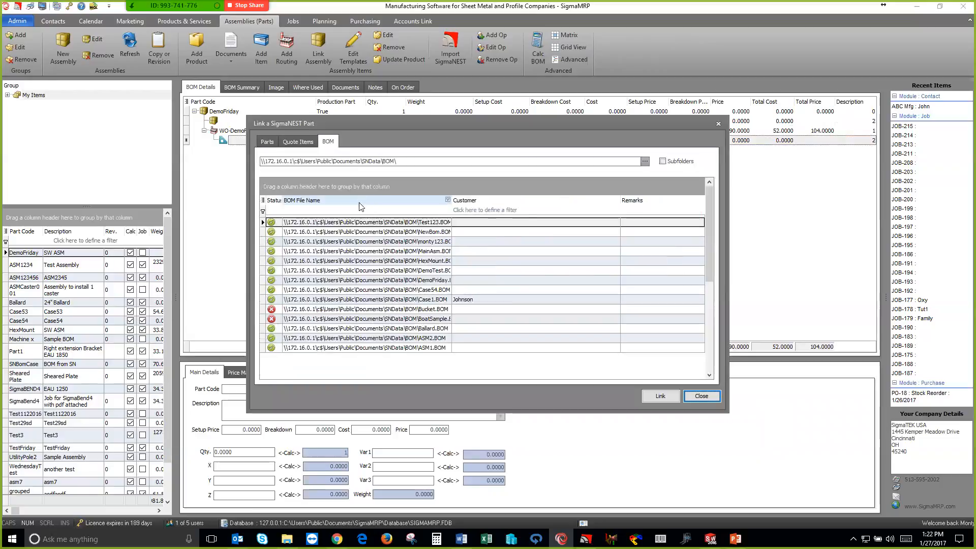
pyautogui.click(302, 281)
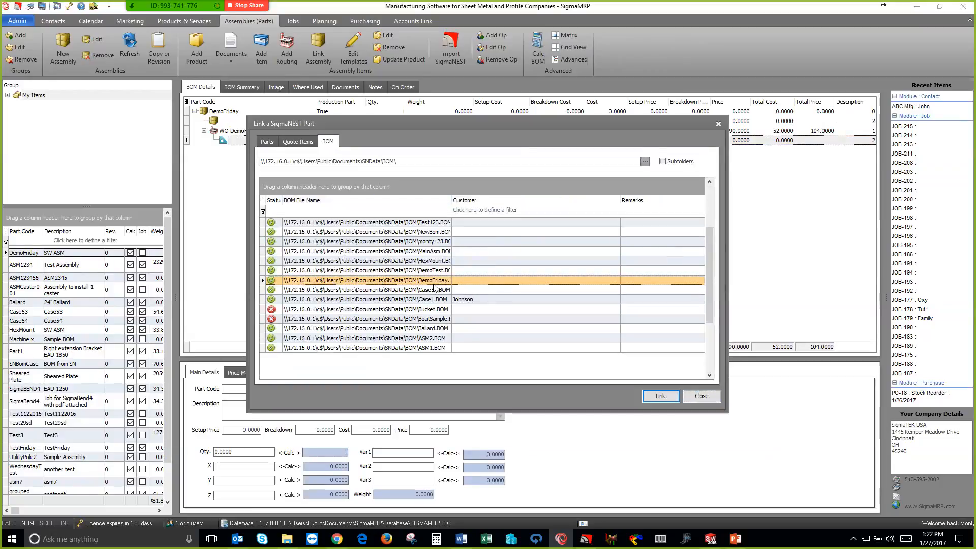
pyautogui.click(655, 396)
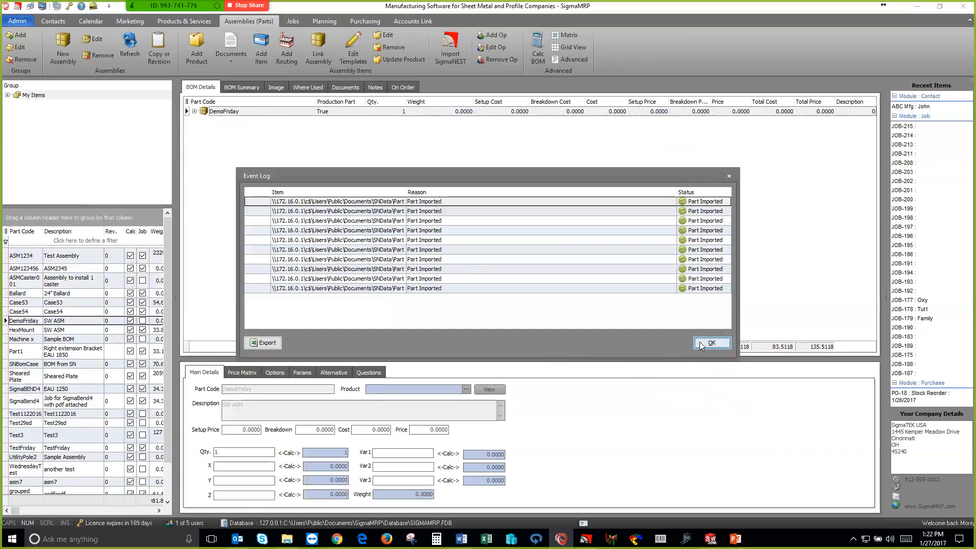
pyautogui.click(700, 344)
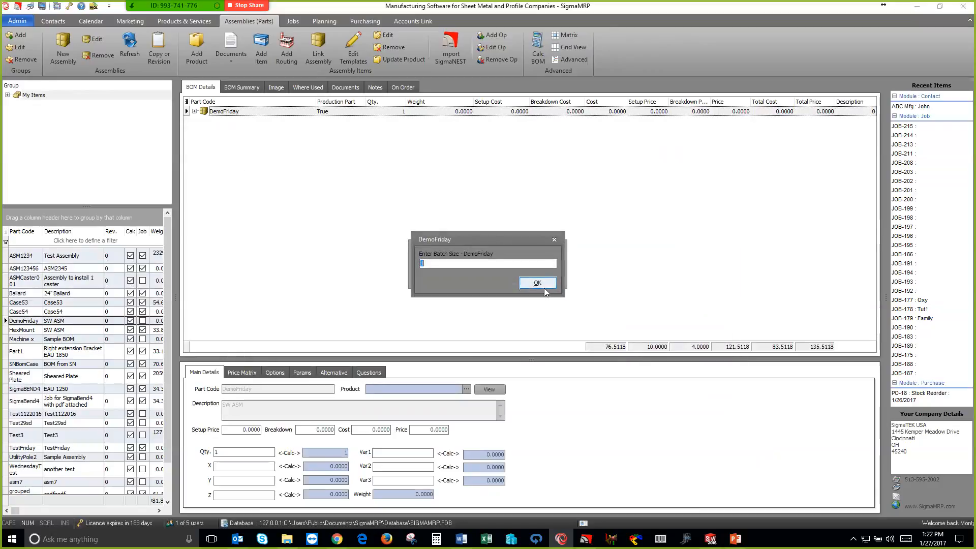
pyautogui.click(538, 284)
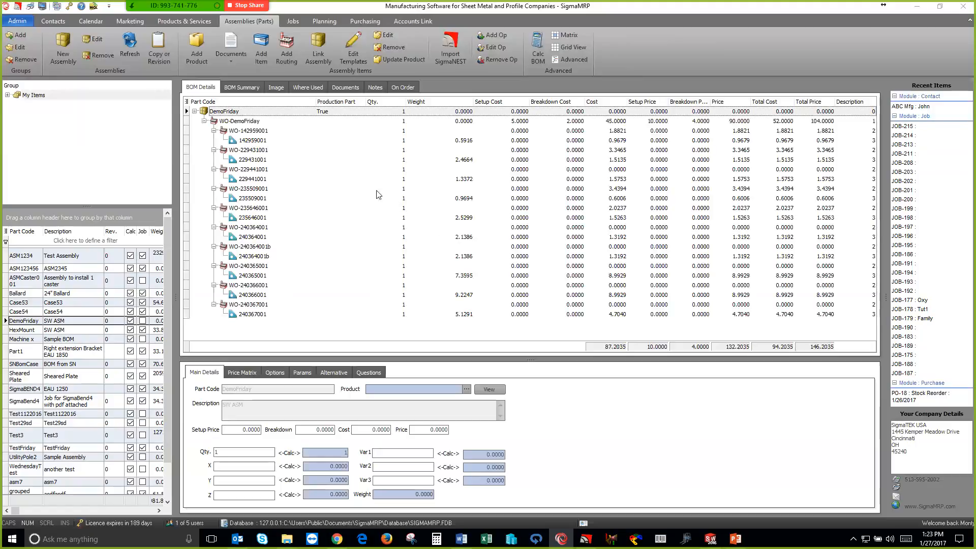
# Check the WO-142959001 operations, and add the stock item 3/8 16 UNC Bolt .75" with quantity 8 to the WO-DemoFriday routing
pyautogui.click(251, 131)
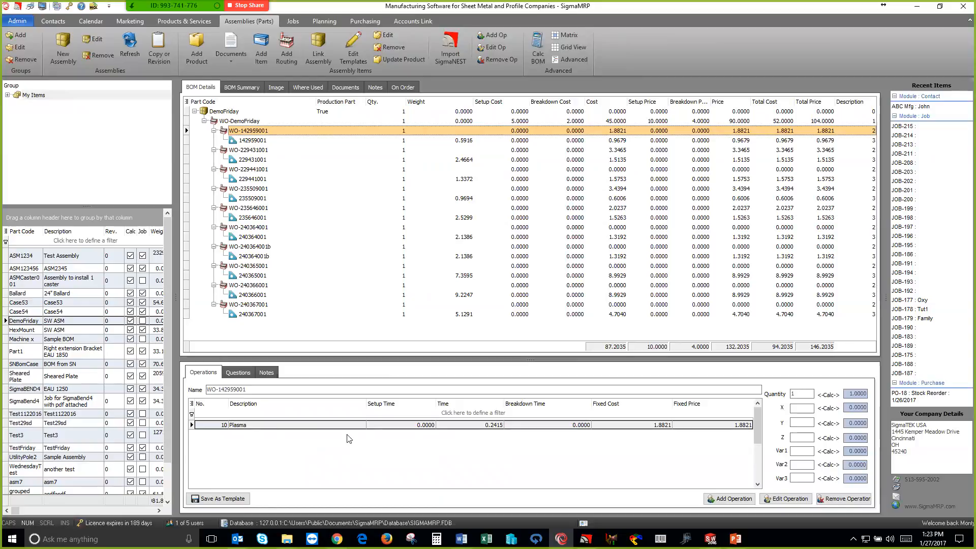
pyautogui.click(234, 121)
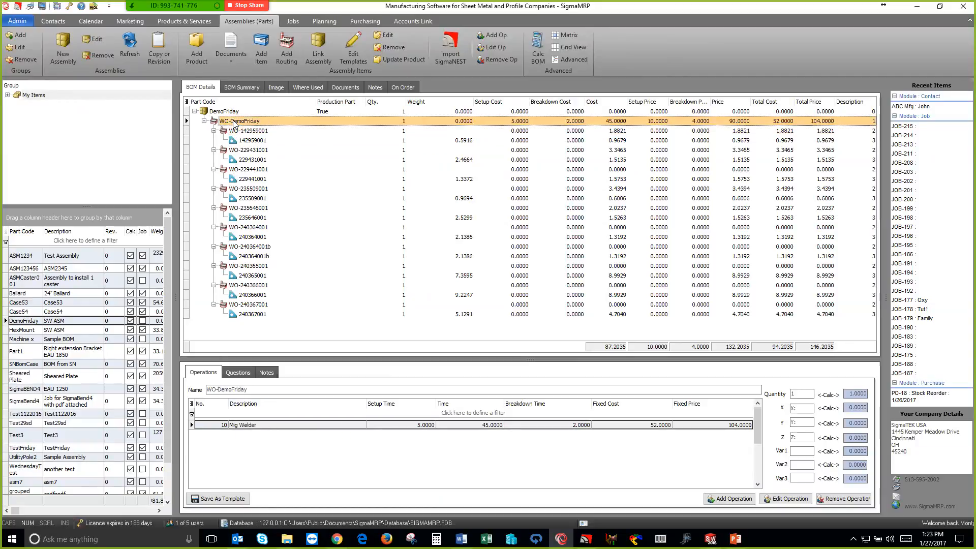
pyautogui.rightClick(233, 122)
pyautogui.click(265, 141)
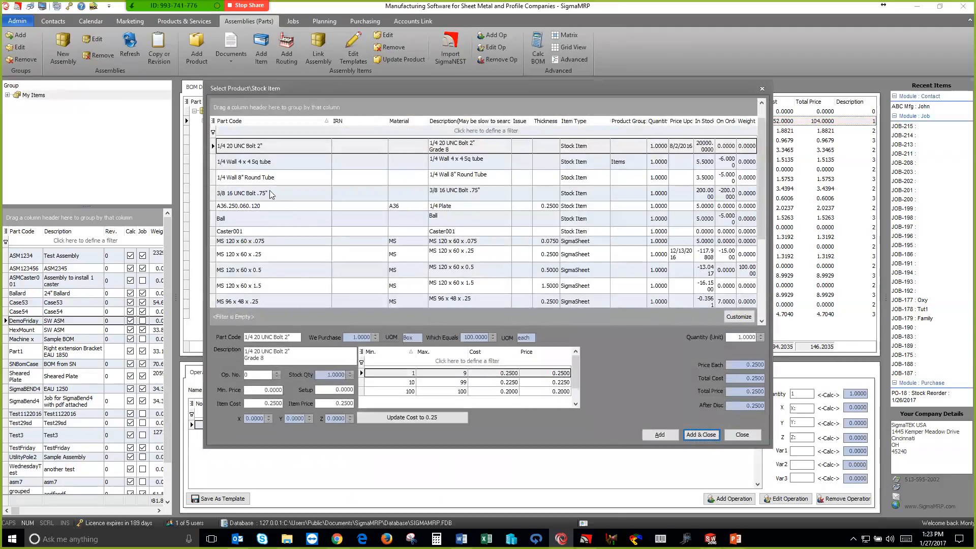
pyautogui.click(270, 193)
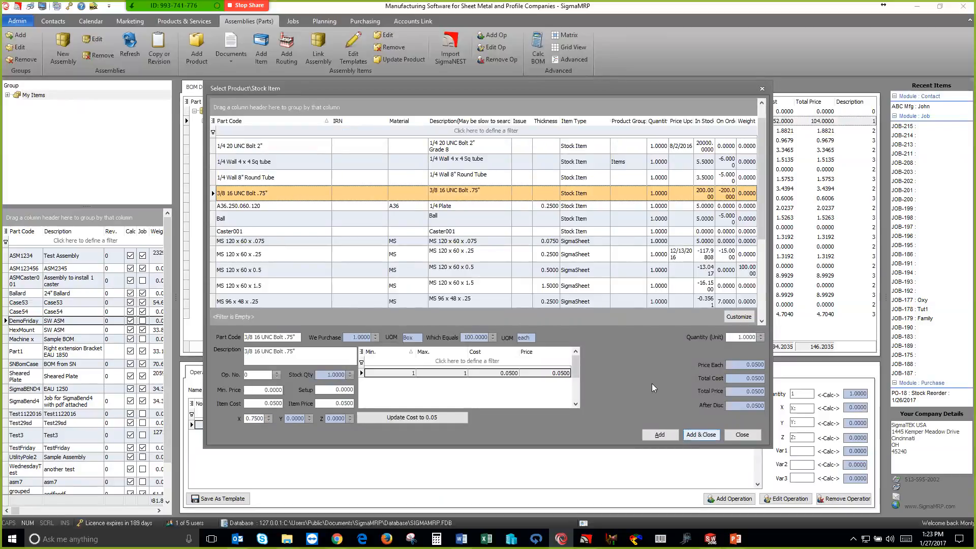
pyautogui.click(743, 337)
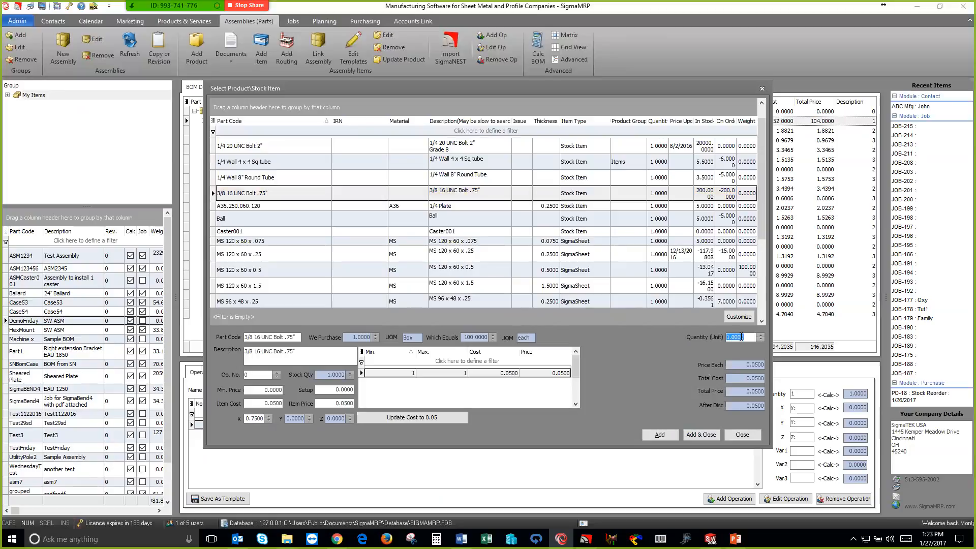
pyautogui.press('Tab')
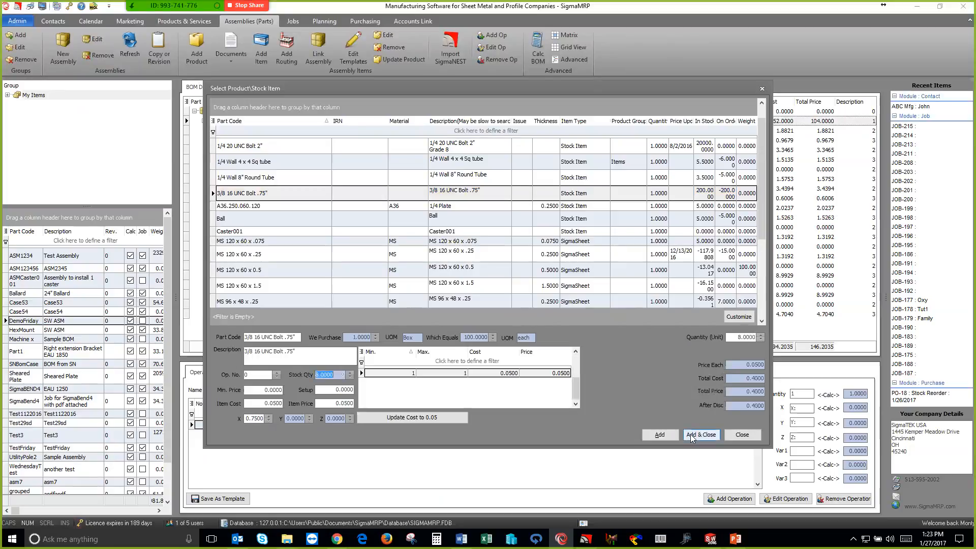
pyautogui.press('Return')
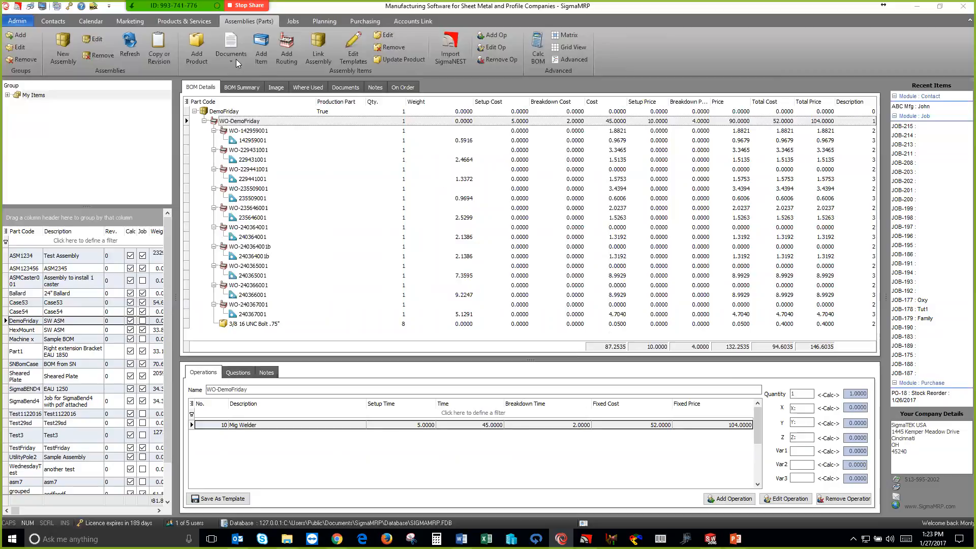
# Load the picture of the SOLIDWORKS assembly as the DemoFriday assembly's image
pyautogui.click(276, 88)
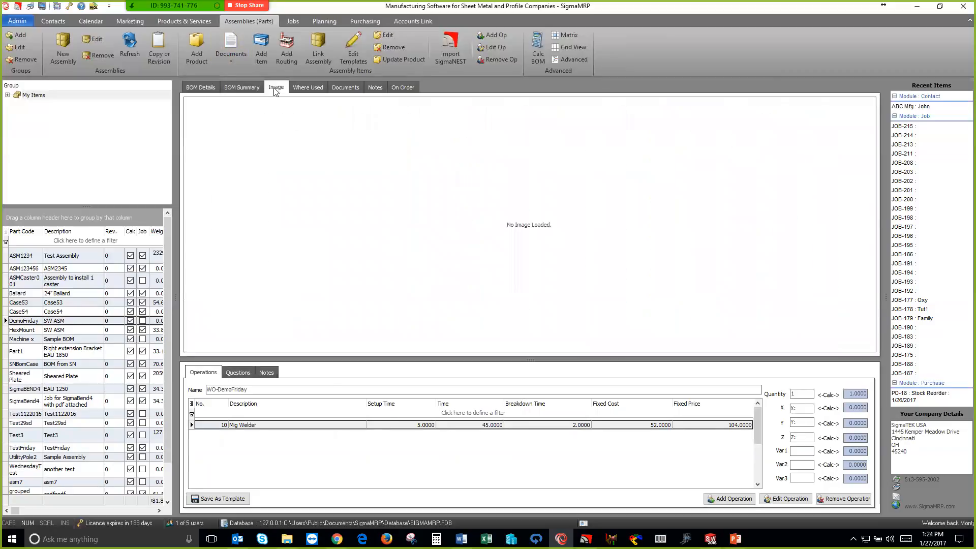
pyautogui.rightClick(287, 151)
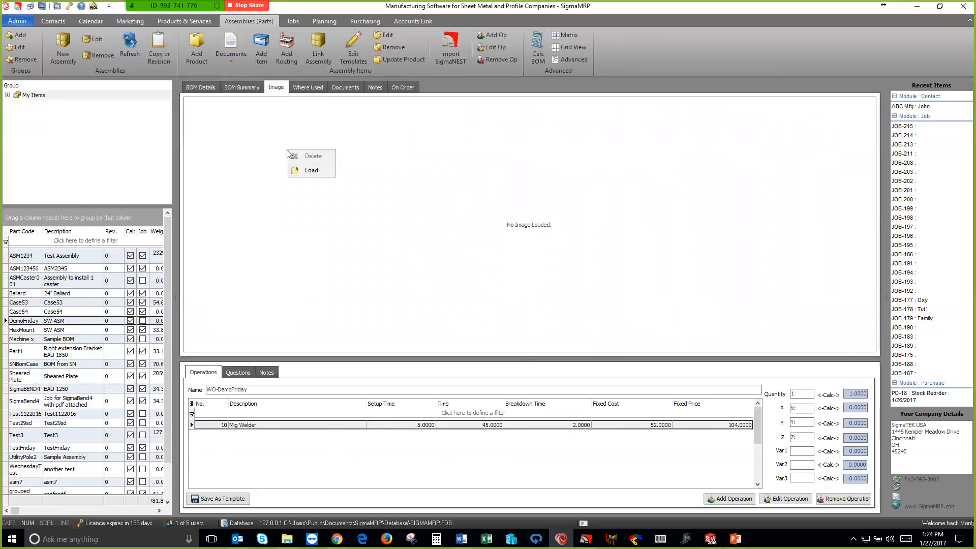
pyautogui.click(309, 169)
pyautogui.click(578, 261)
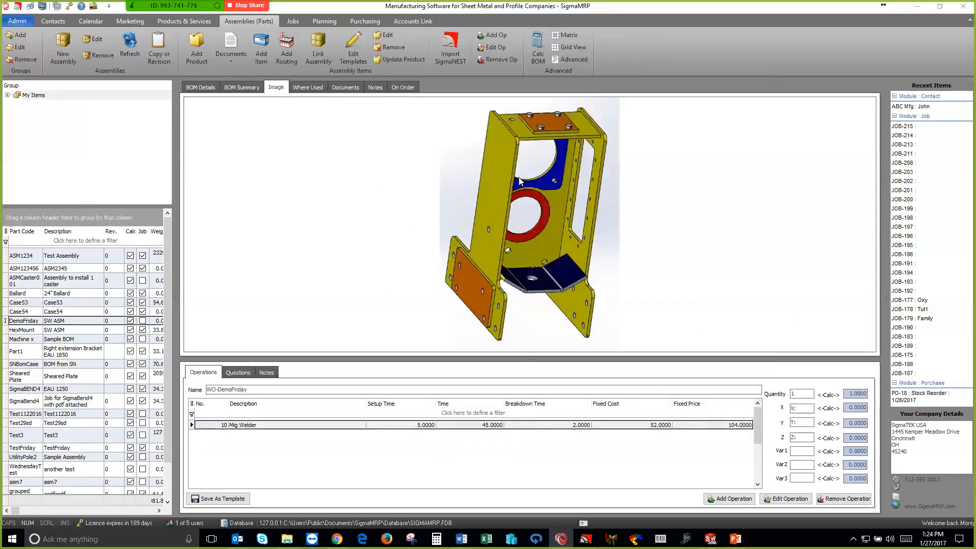
# Review the DemoFriday BOM summary, reselect the assembly to refresh its BOM details, and check its image
pyautogui.click(244, 86)
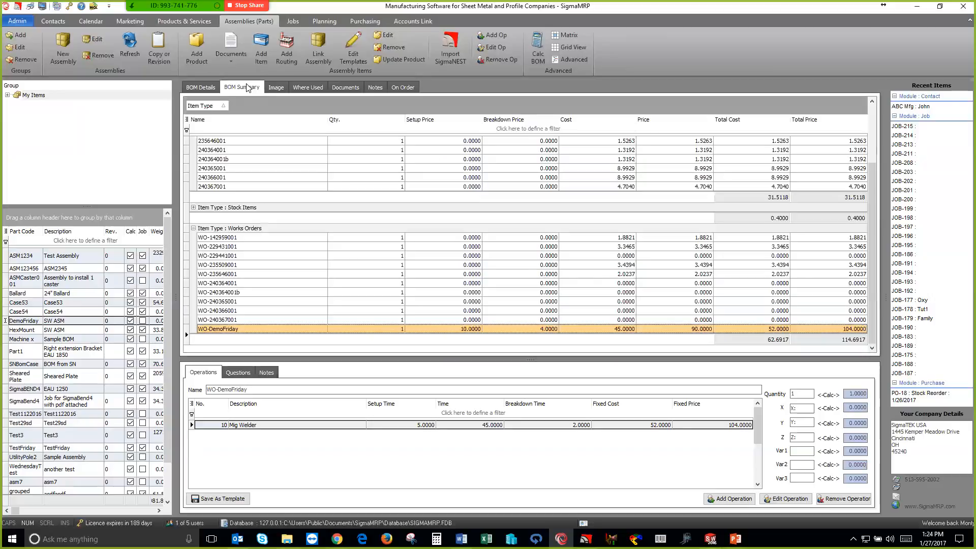
pyautogui.click(201, 87)
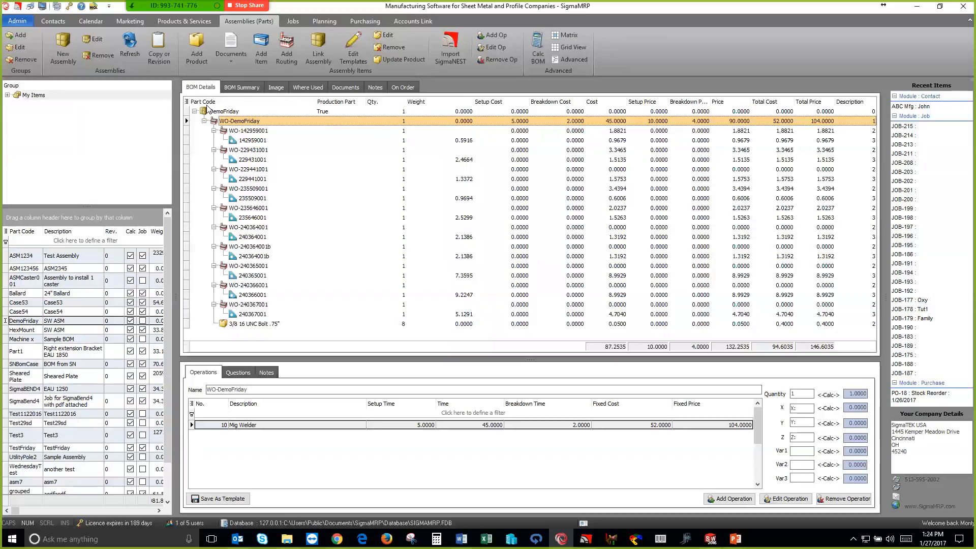
pyautogui.click(59, 331)
pyautogui.click(58, 321)
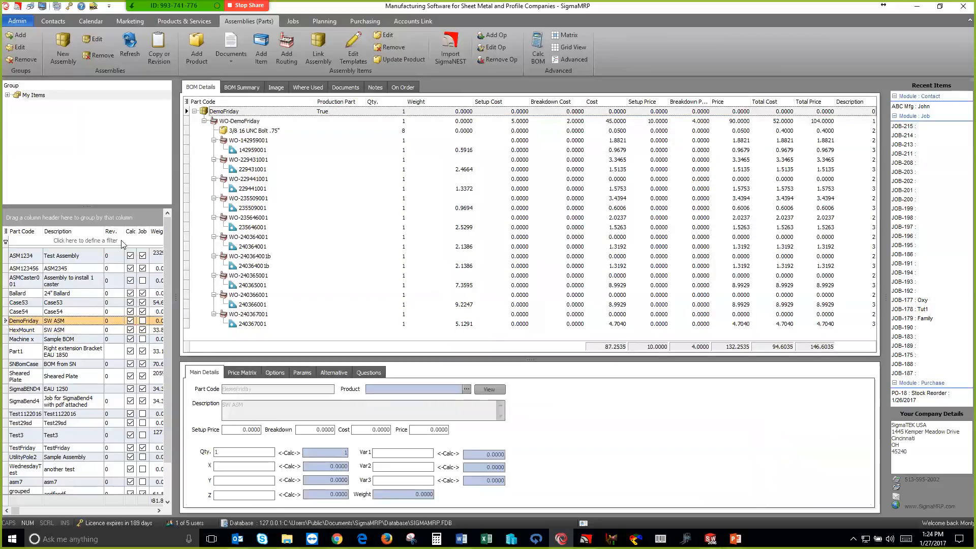
pyautogui.click(276, 87)
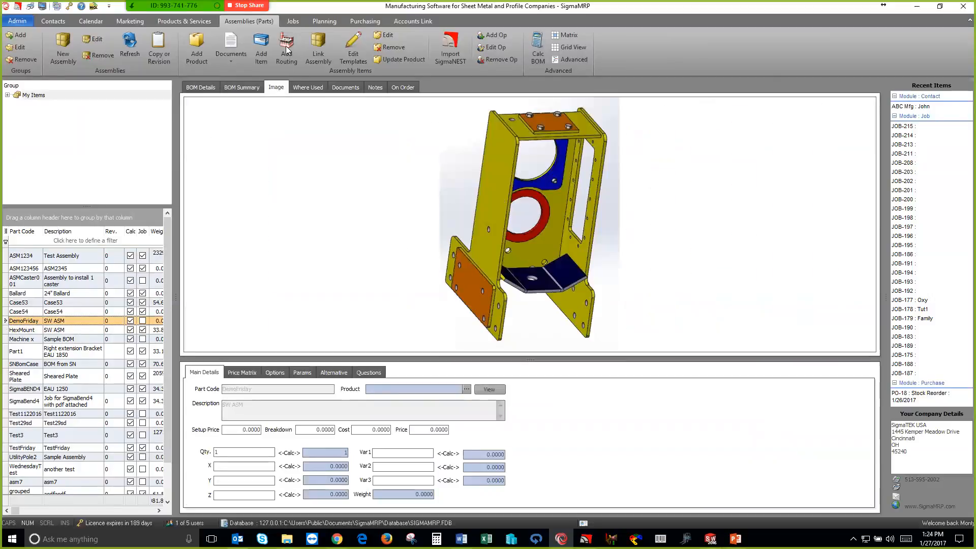
# Create a new job for the customer Rock Products
pyautogui.click(292, 22)
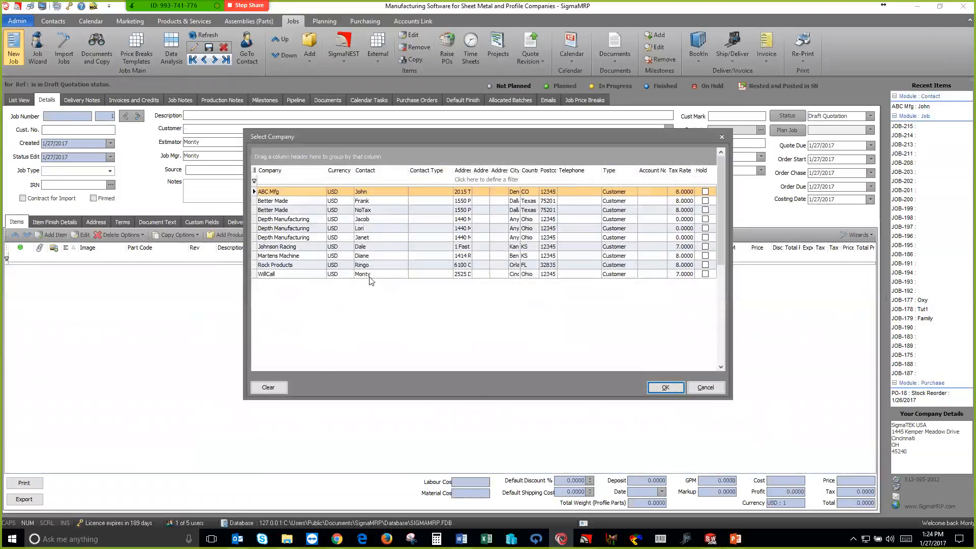
pyautogui.click(363, 266)
pyautogui.click(663, 388)
pyautogui.click(598, 375)
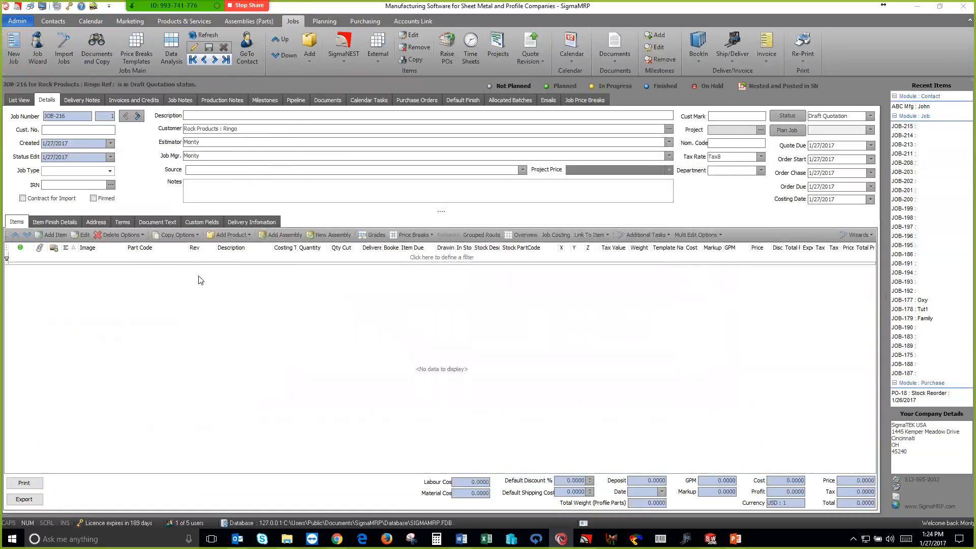
# Add the DemoFriday assembly to the new job with 5 as the number of parts
pyautogui.click(276, 237)
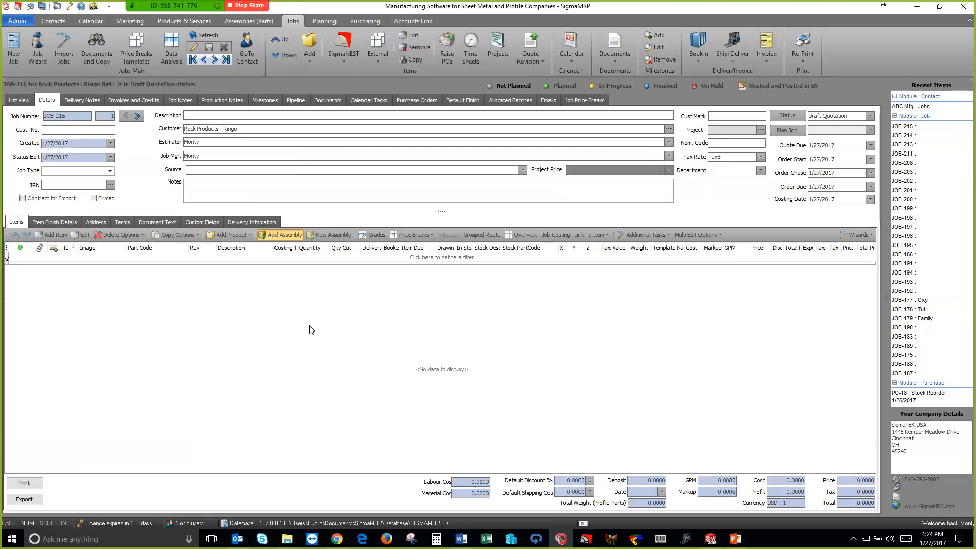
pyautogui.click(283, 235)
pyautogui.click(248, 304)
pyautogui.click(696, 435)
pyautogui.write('5')
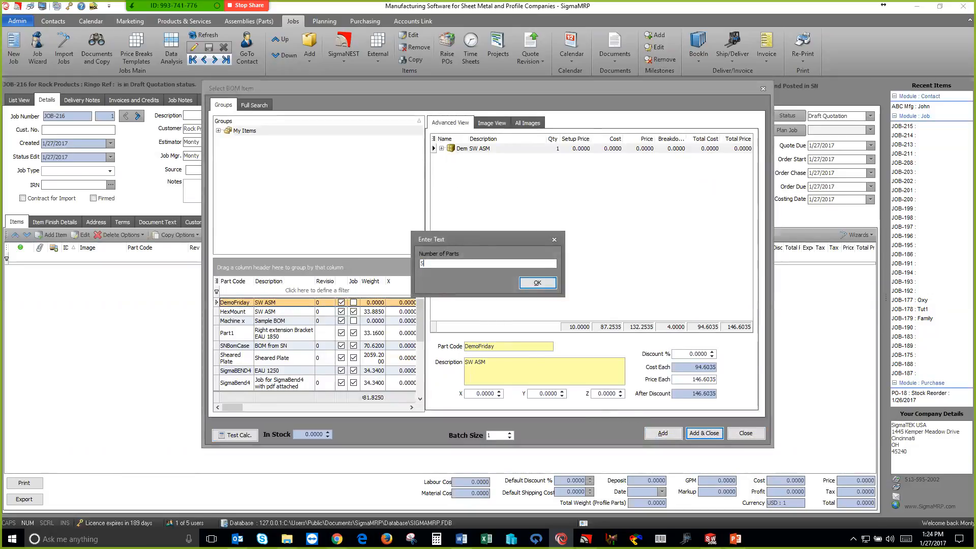
pyautogui.click(538, 282)
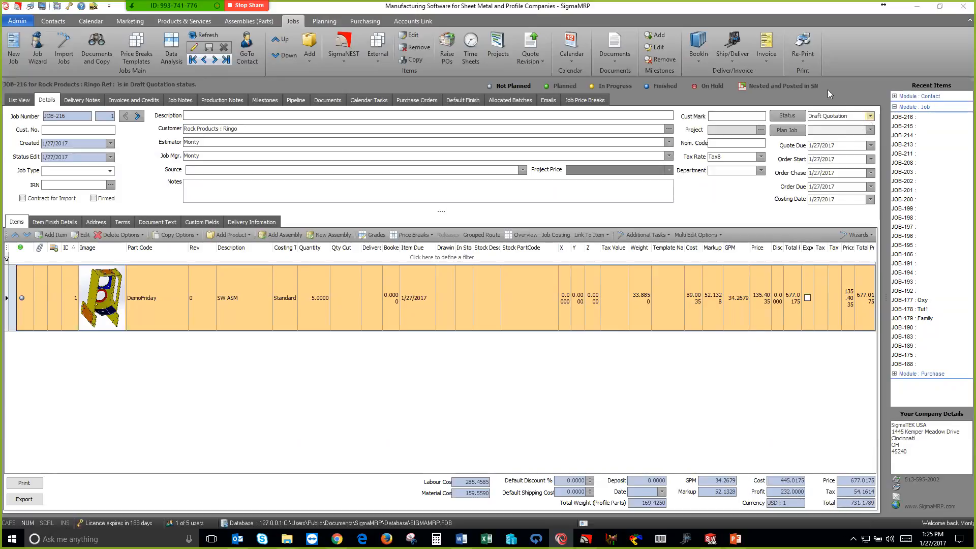
# Preview the job's quotation using the Quote for Assemblies document, and close the preview
pyautogui.click(805, 64)
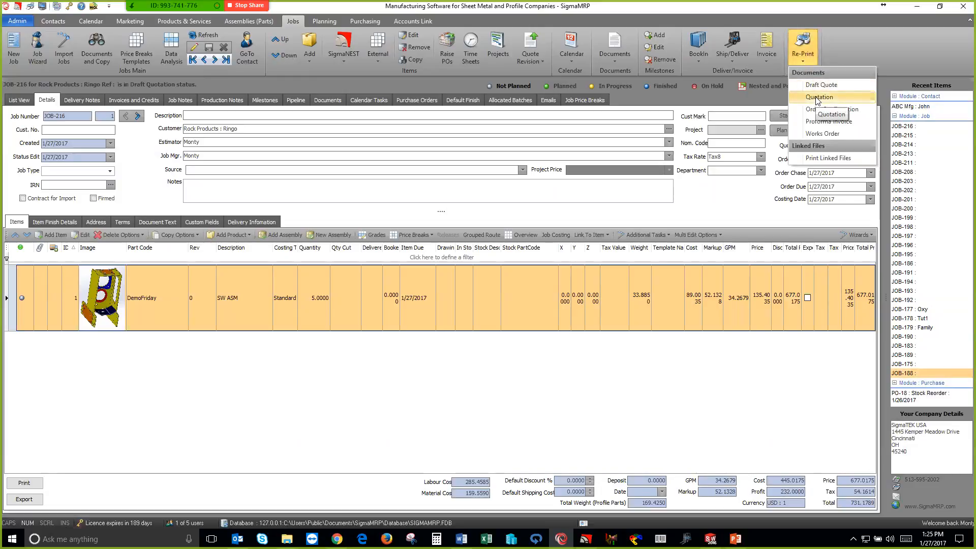
pyautogui.click(817, 98)
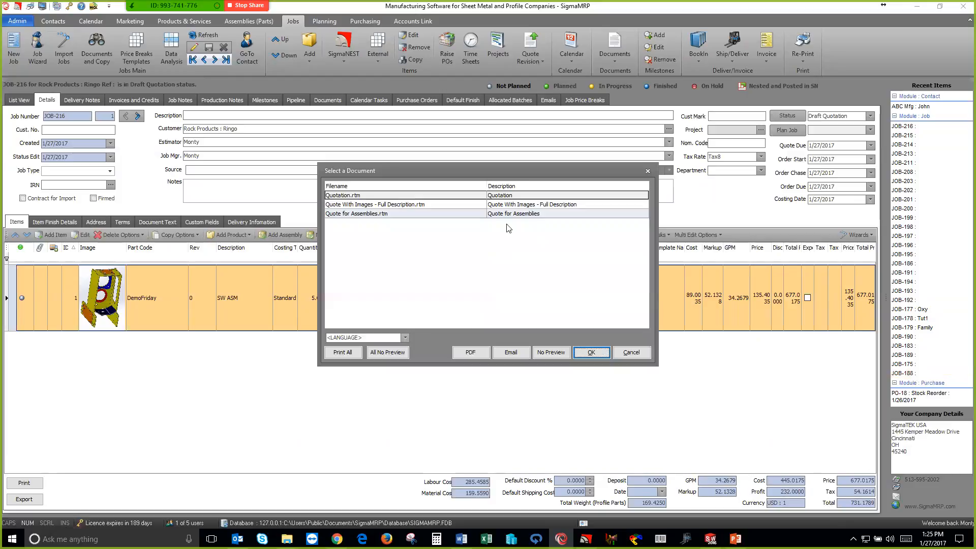
pyautogui.click(508, 214)
pyautogui.click(590, 352)
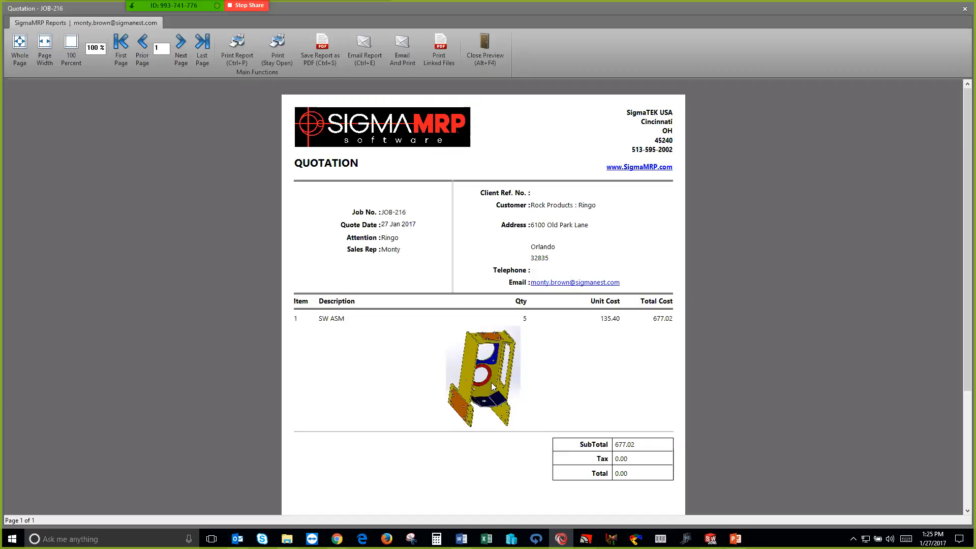
pyautogui.click(482, 52)
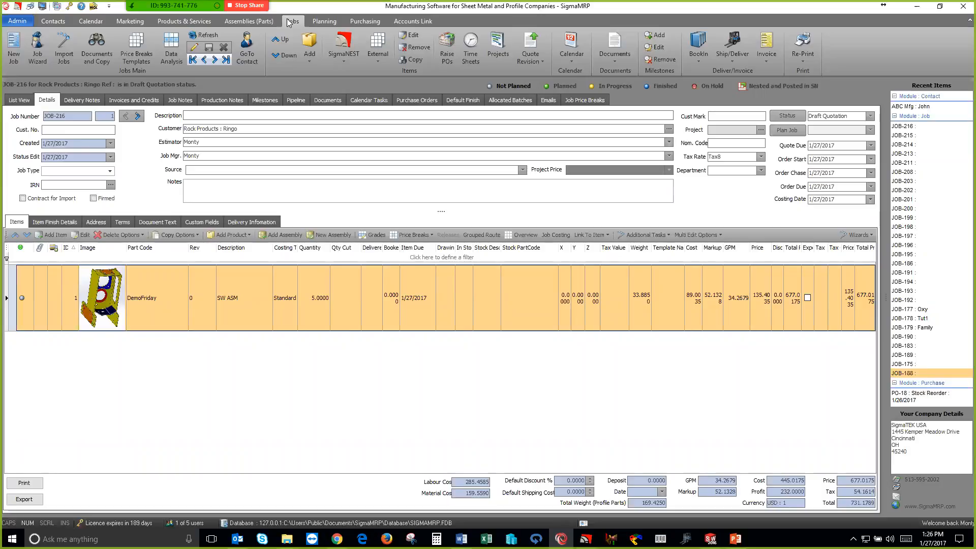
# Create another new job for the customer Rock Products
pyautogui.click(21, 46)
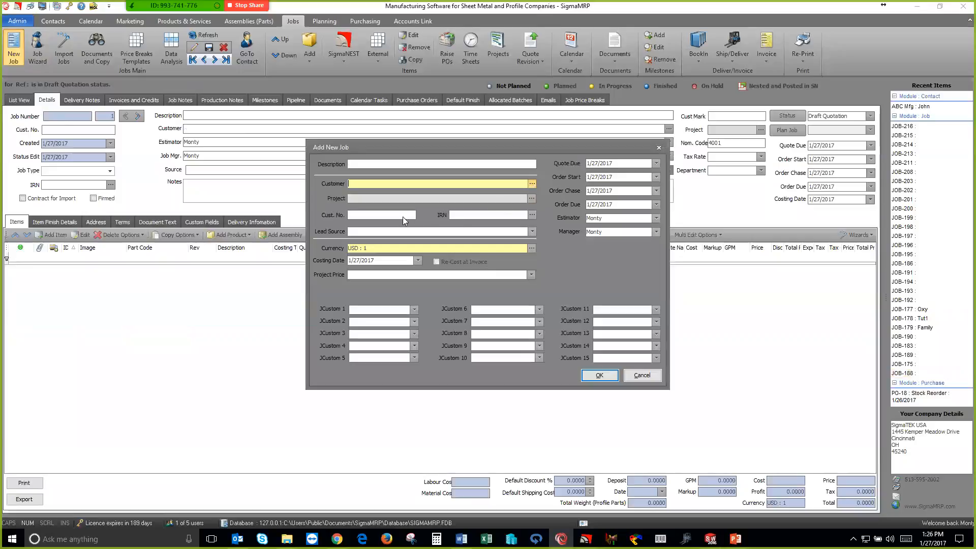
pyautogui.click(362, 265)
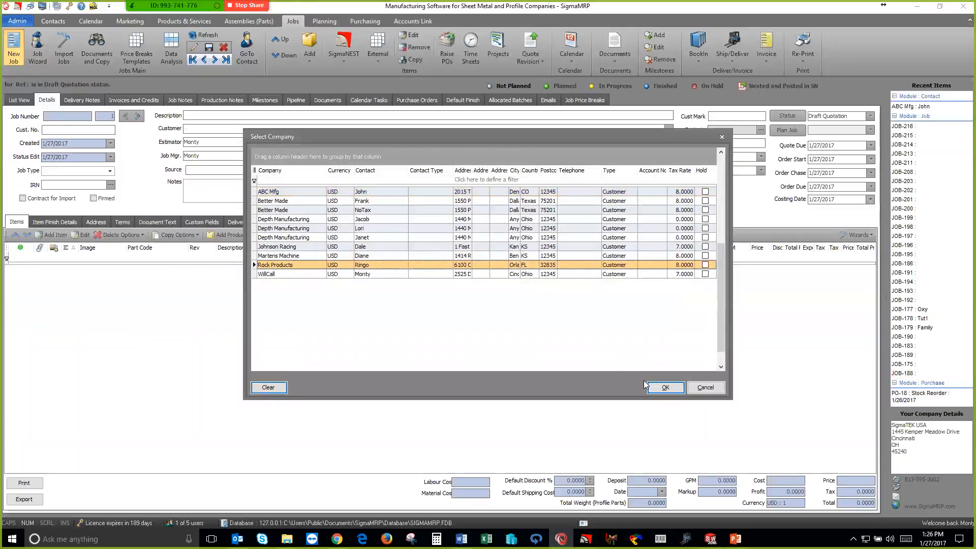
pyautogui.click(660, 386)
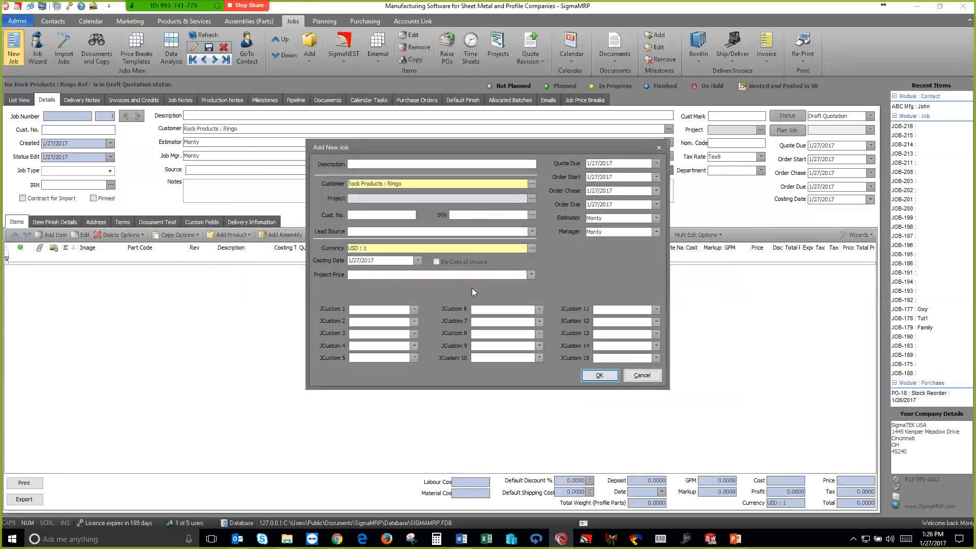
pyautogui.click(599, 375)
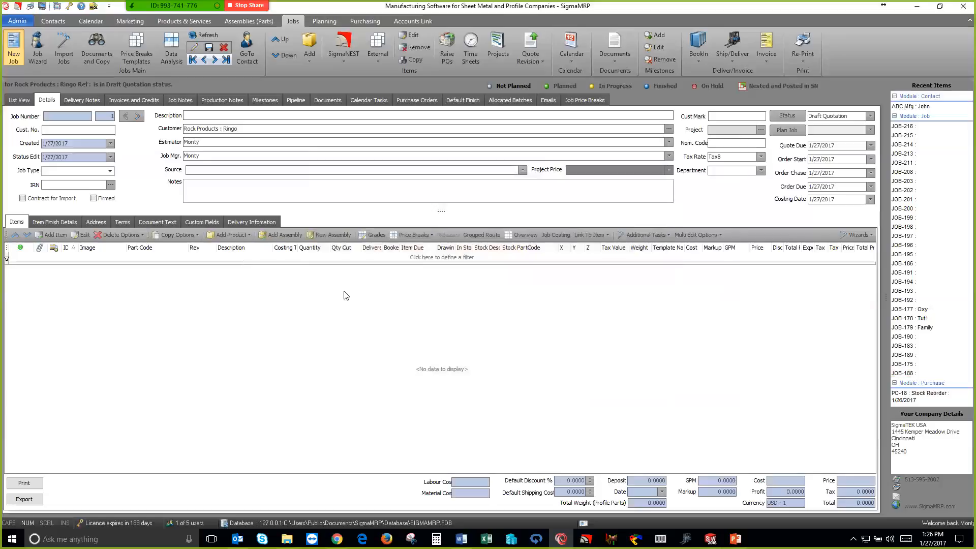
# Start adding a part from a SigmaNEST standard shape, choosing the plain rectangle with rounded corners
pyautogui.click(249, 235)
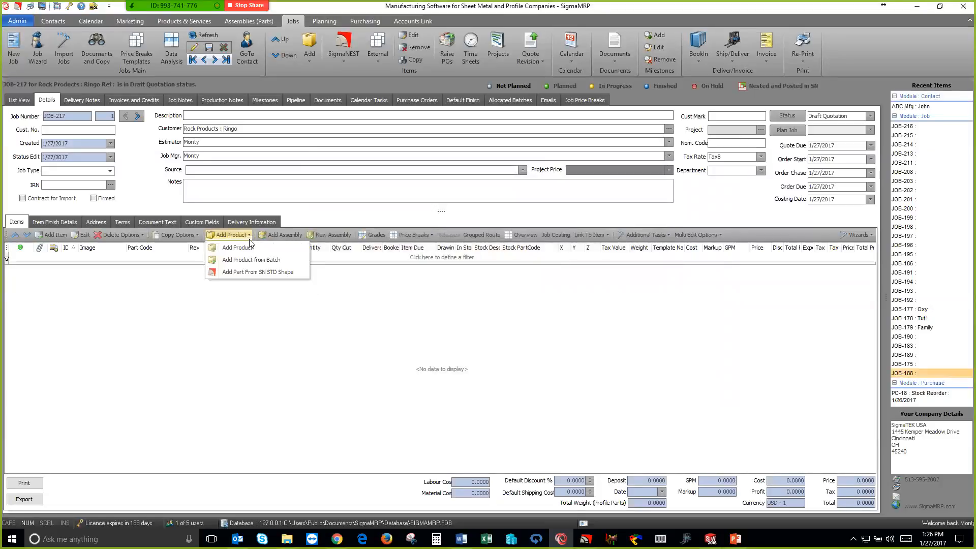
pyautogui.click(257, 273)
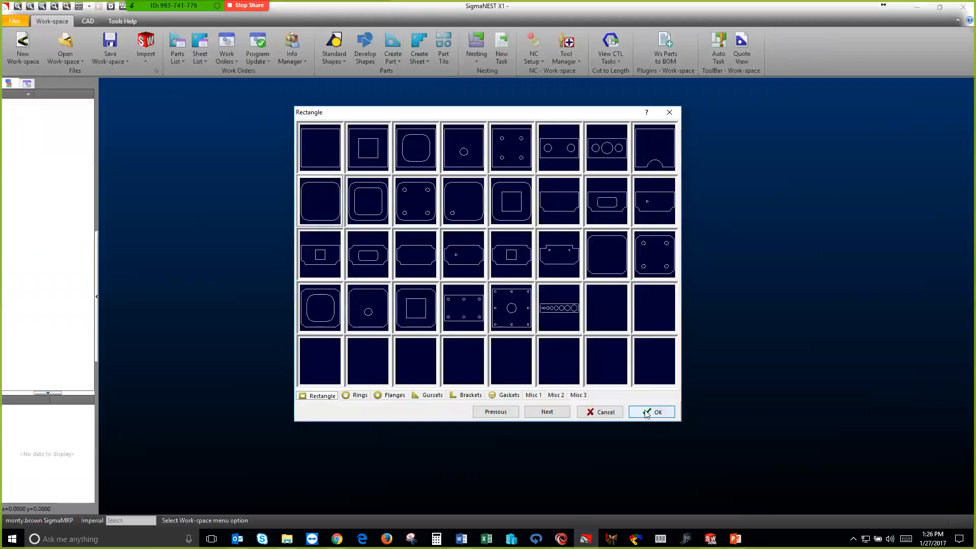
pyautogui.click(646, 412)
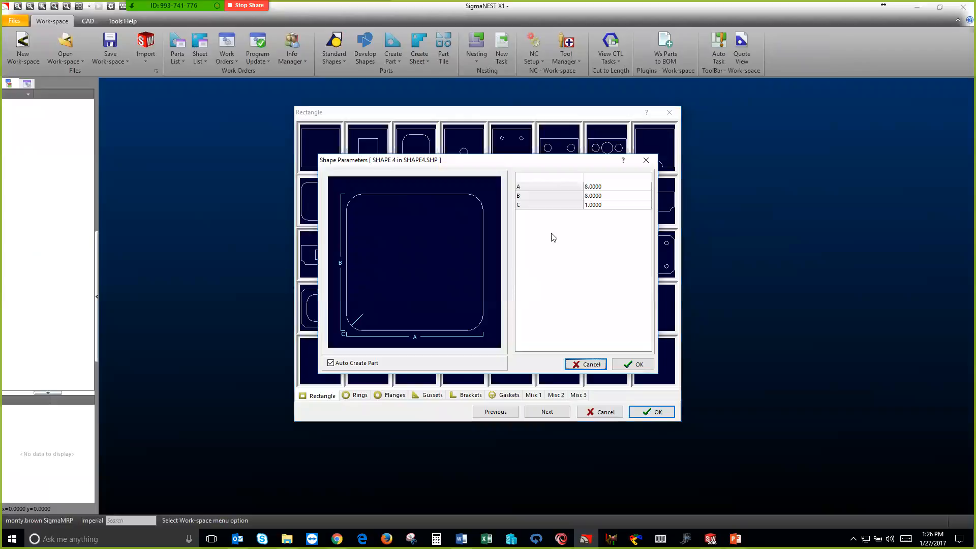
# Set the rounded rectangle's parameters to A 10, B 10 and C 2, and create the part from the shape
pyautogui.click(609, 186)
pyautogui.write('10')
pyautogui.press('Return')
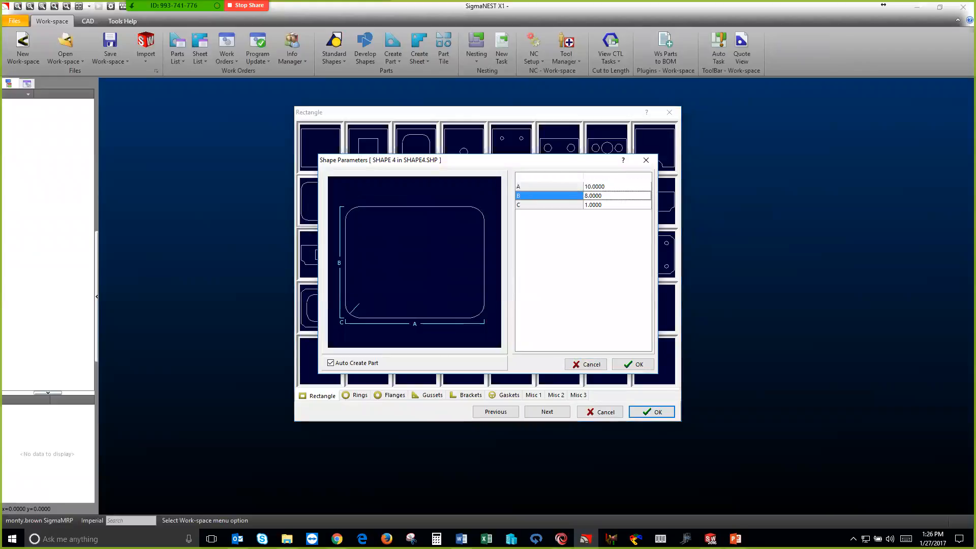
pyautogui.click(606, 196)
pyautogui.write('10')
pyautogui.press('Return')
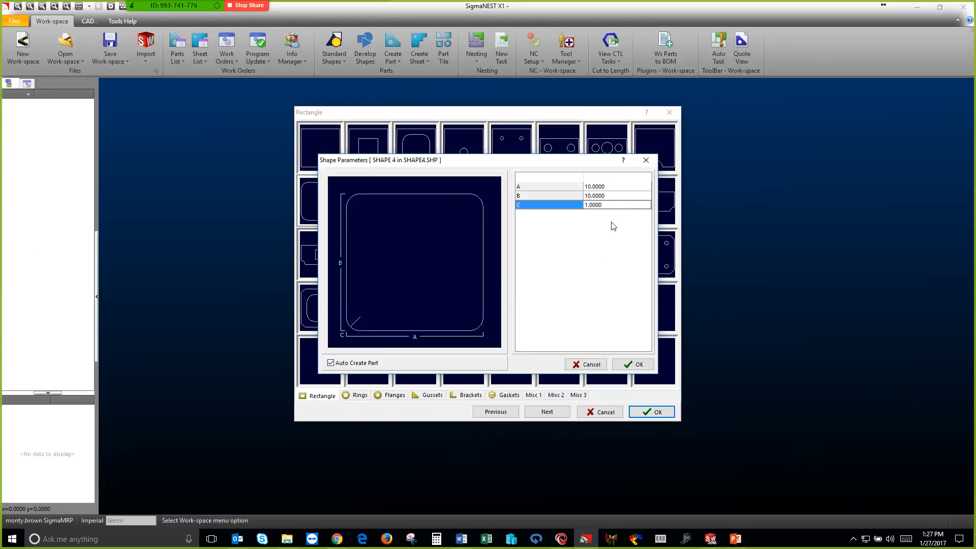
pyautogui.click(606, 205)
pyautogui.write('2')
pyautogui.press('Return')
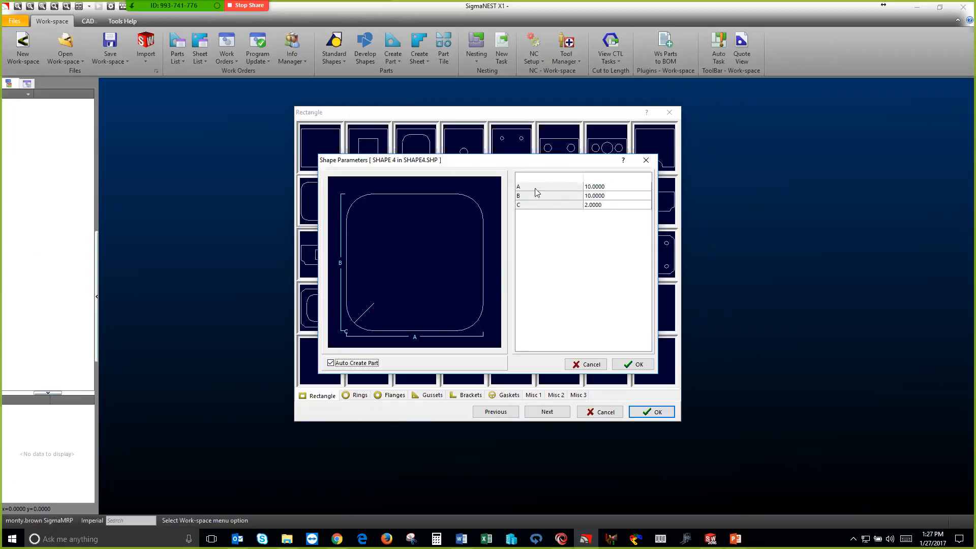
pyautogui.click(625, 364)
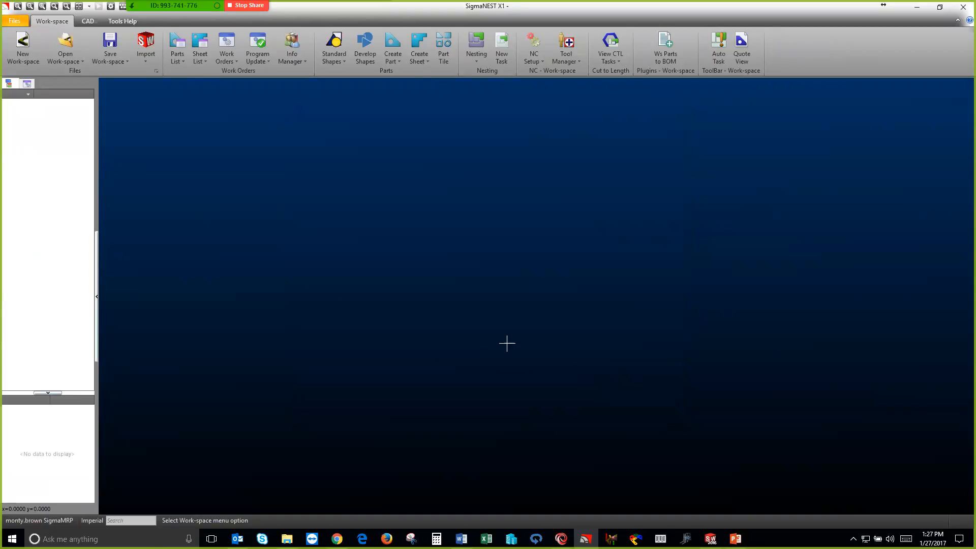
pyautogui.click(505, 340)
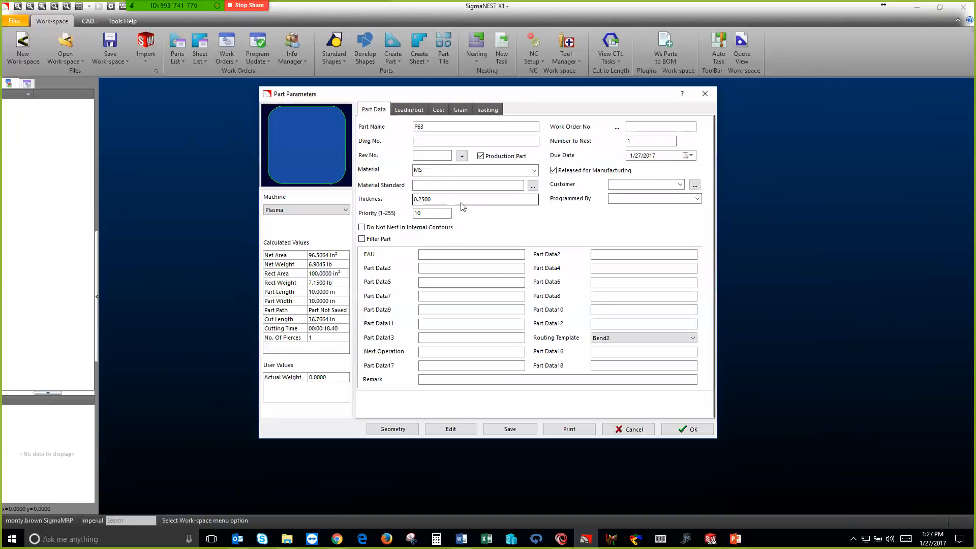
# Set the new part's number to nest to 10, save it in the Parts Folder, and display it in the workspace
pyautogui.doubleClick(640, 142)
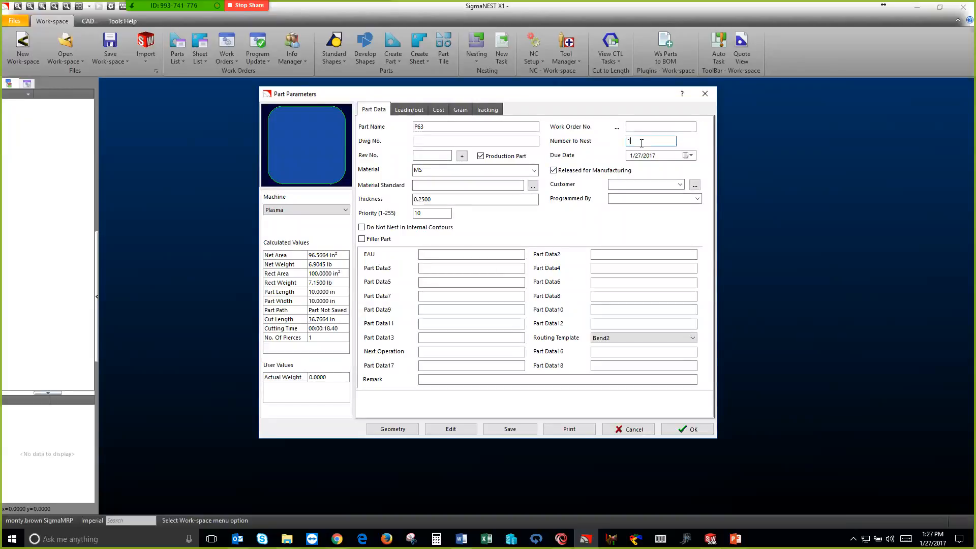
pyautogui.write('10')
pyautogui.press('Tab')
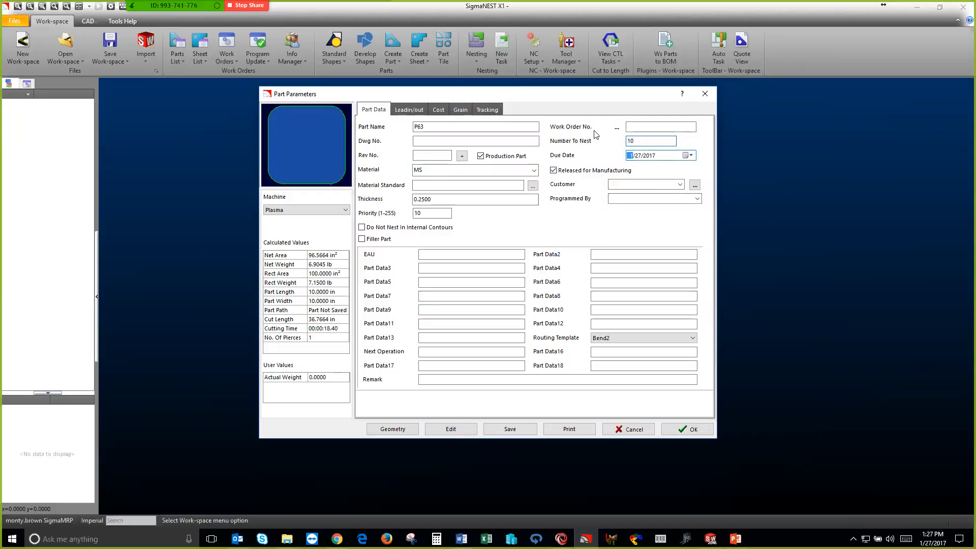
pyautogui.click(687, 430)
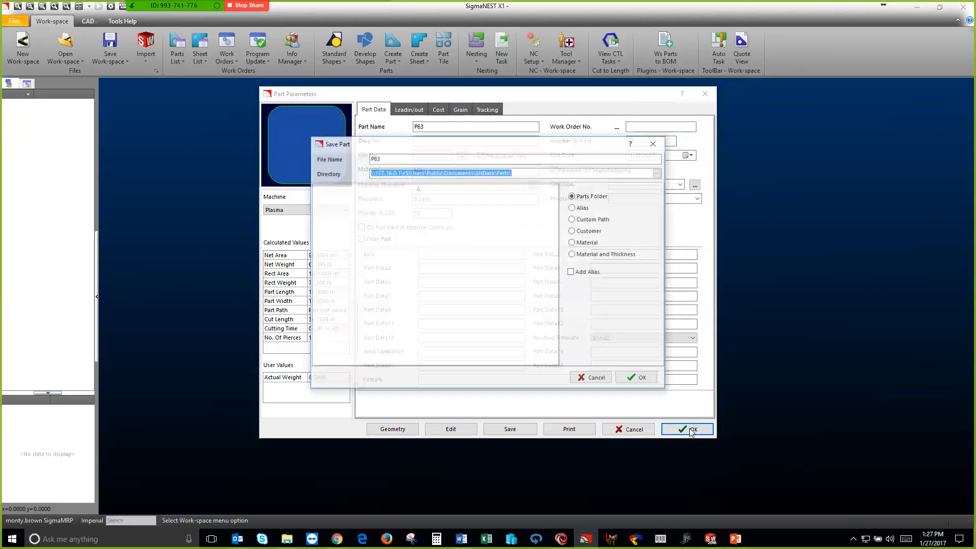
pyautogui.click(641, 379)
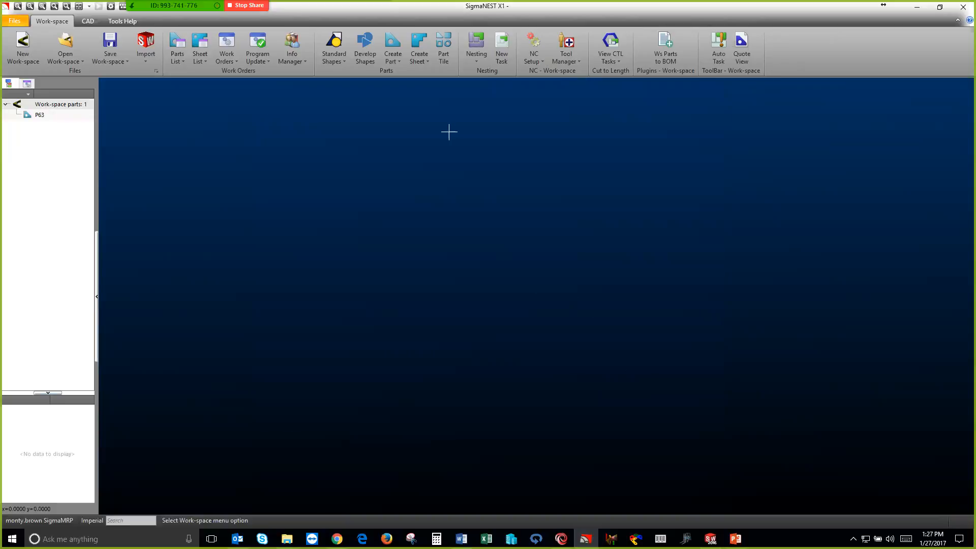
pyautogui.click(444, 48)
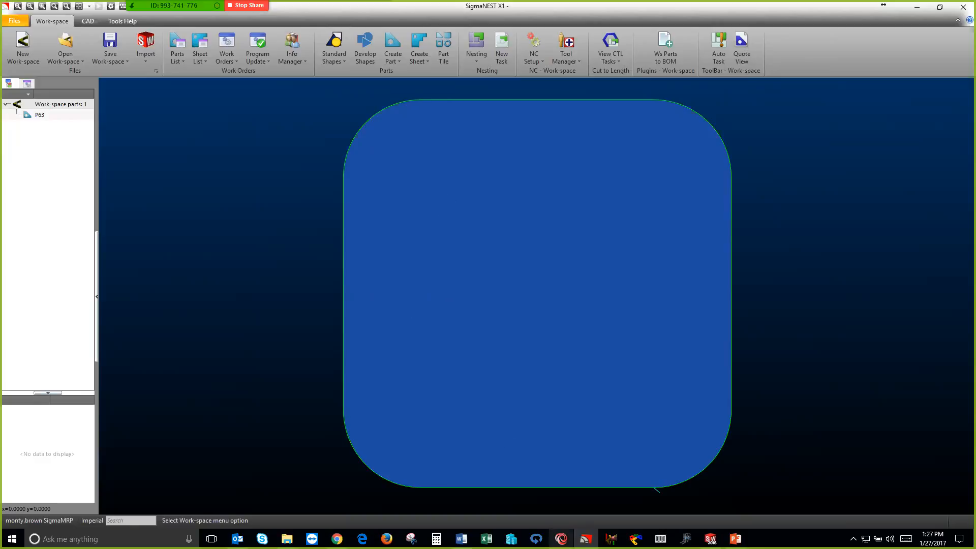
# Switch to SigmaMRP, set the quantity of the P63 item to 10, and calculate its costs
pyautogui.click(561, 539)
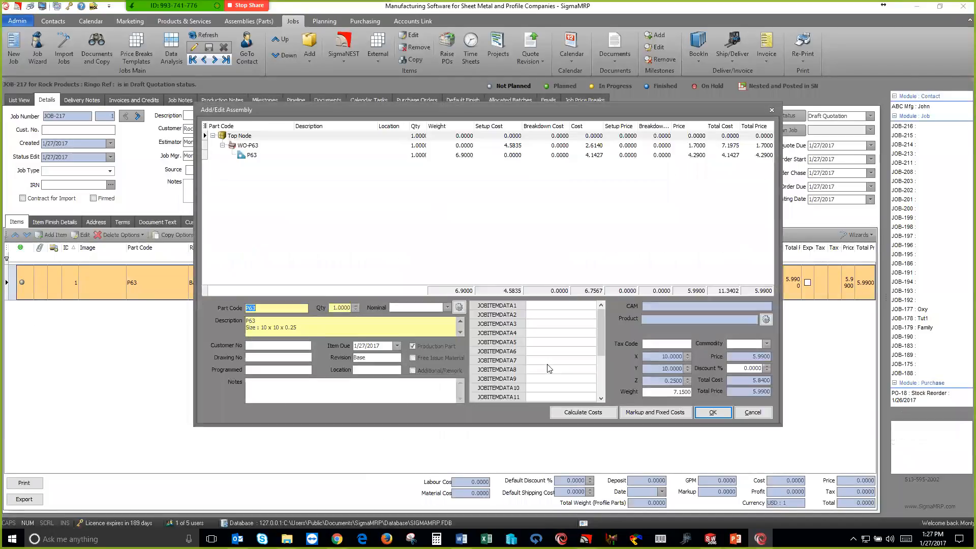
pyautogui.click(346, 311)
pyautogui.write('10')
pyautogui.press('Tab')
pyautogui.click(590, 413)
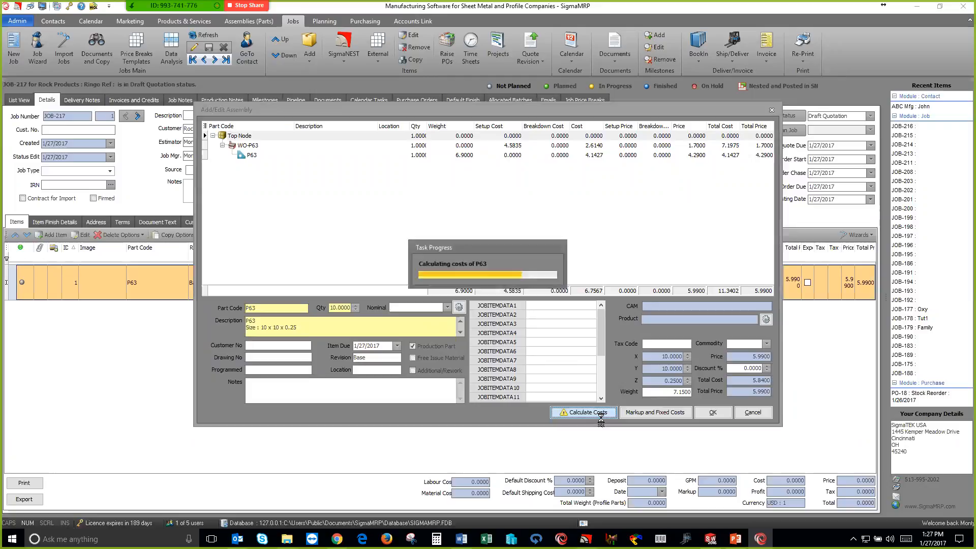
# Set the P63 item's price to 20 through its markup and fixed costs
pyautogui.click(646, 412)
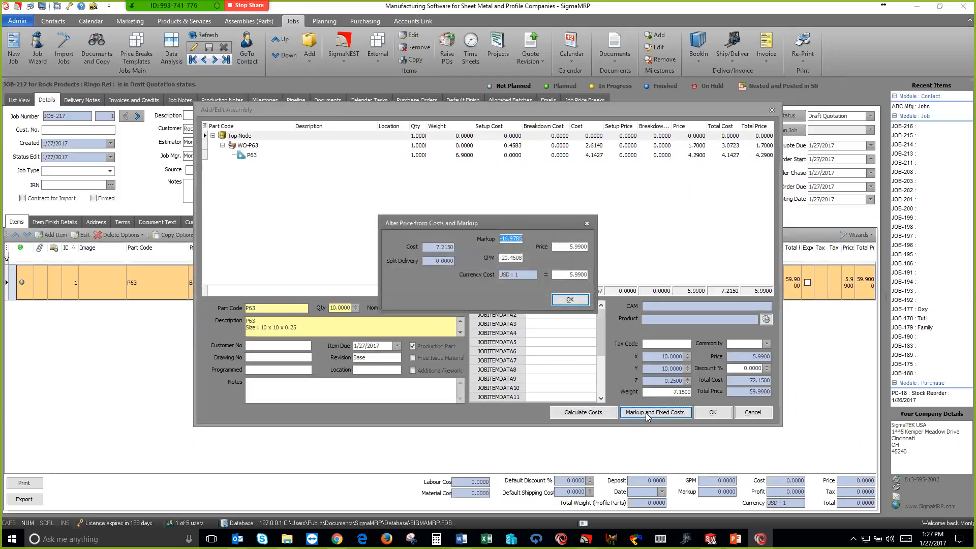
pyautogui.click(575, 247)
pyautogui.moveTo(575, 247); pyautogui.dragTo(525, 241)
pyautogui.write('20')
pyautogui.press('Tab')
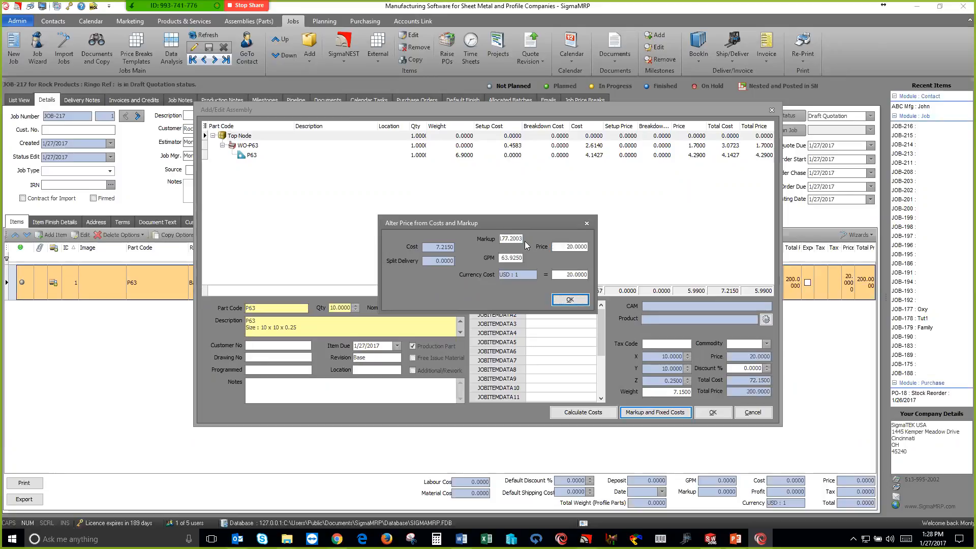
pyautogui.click(569, 301)
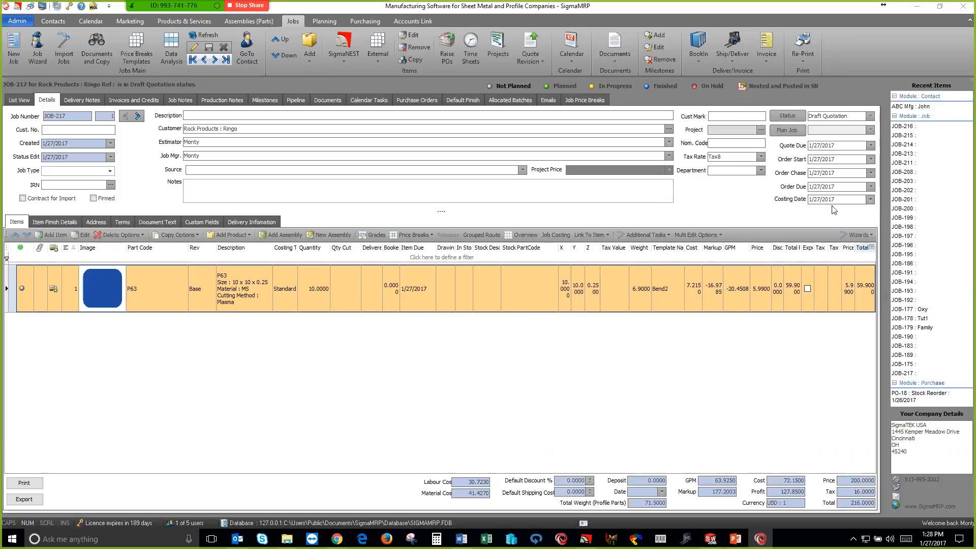
# Check the available job status options, and switch to PowerPoint to run the slide show from the current slide
pyautogui.click(869, 116)
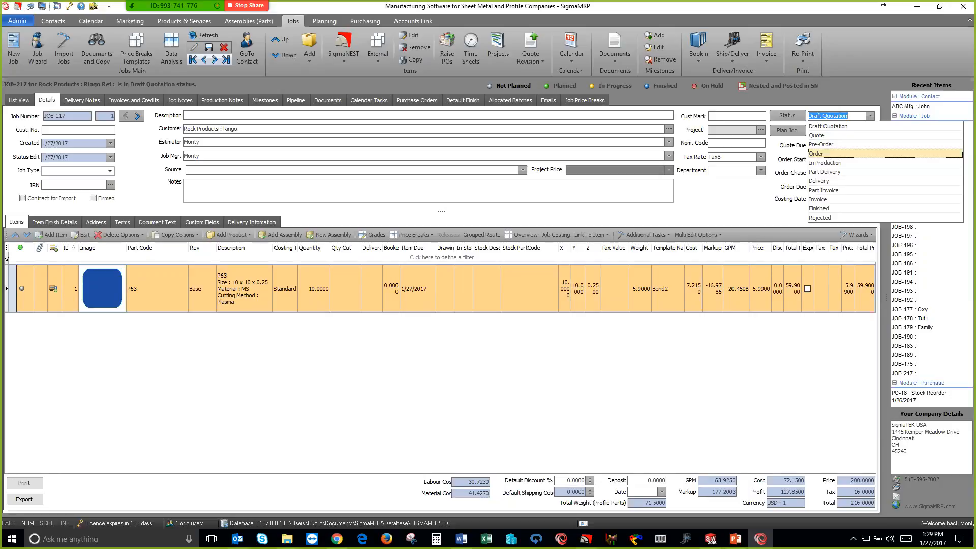
pyautogui.hotkey('alt', 'Tab')
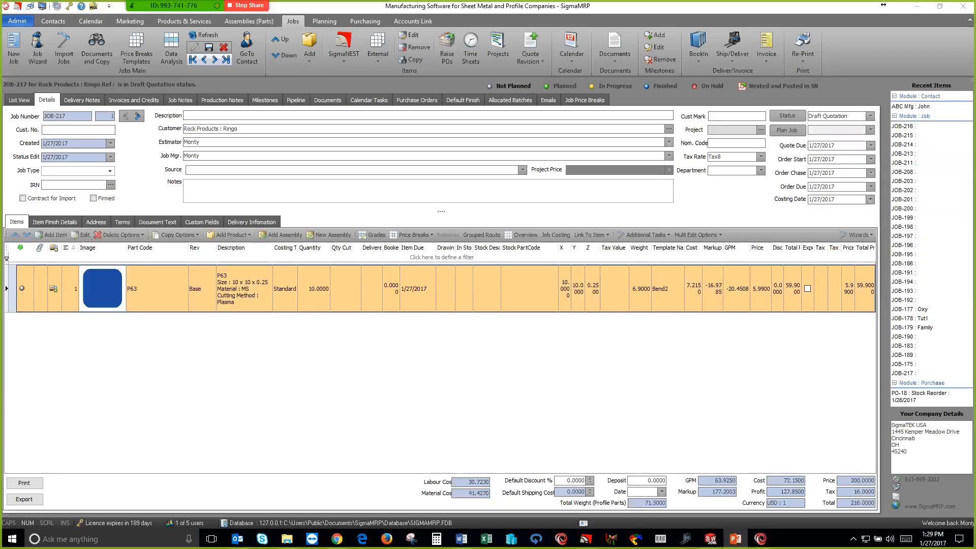
pyautogui.hotkey('shift', 'F5')
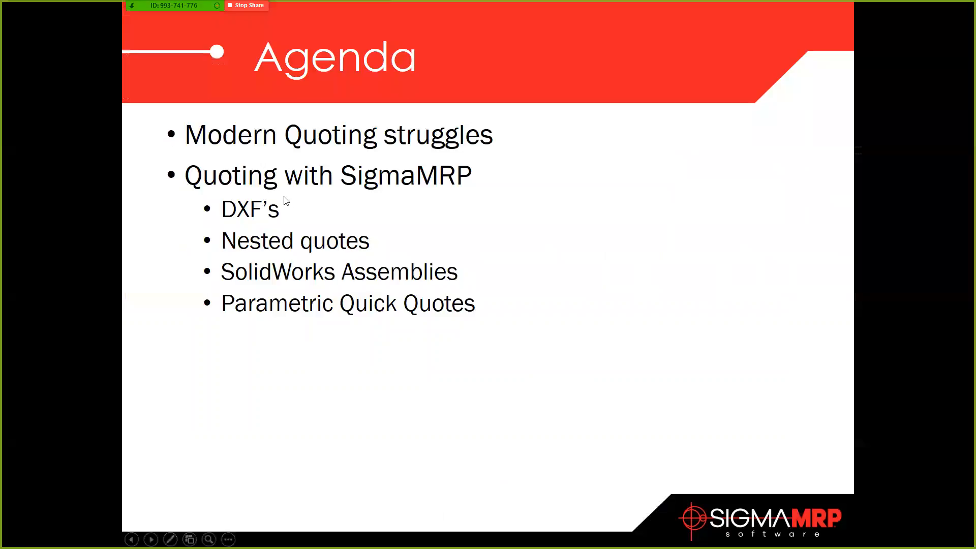